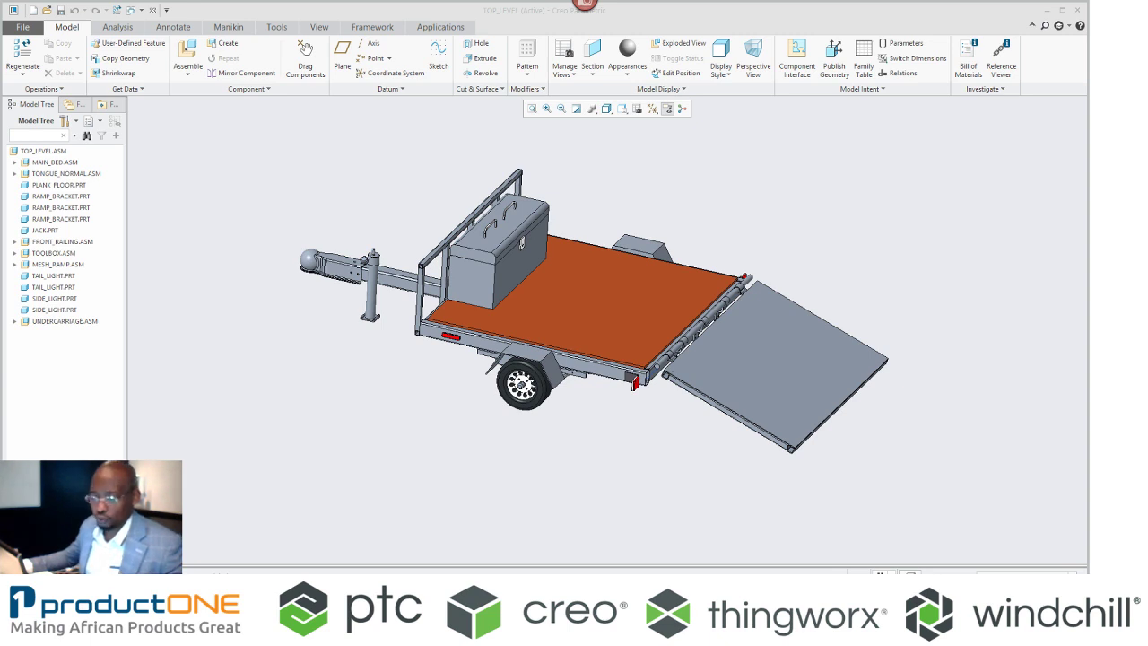
Step: Regenerate the trailer, selecting TRAILER_L, TRAILER_W, BED_TYPE and TIE_DOWNS for new values
click(116, 10)
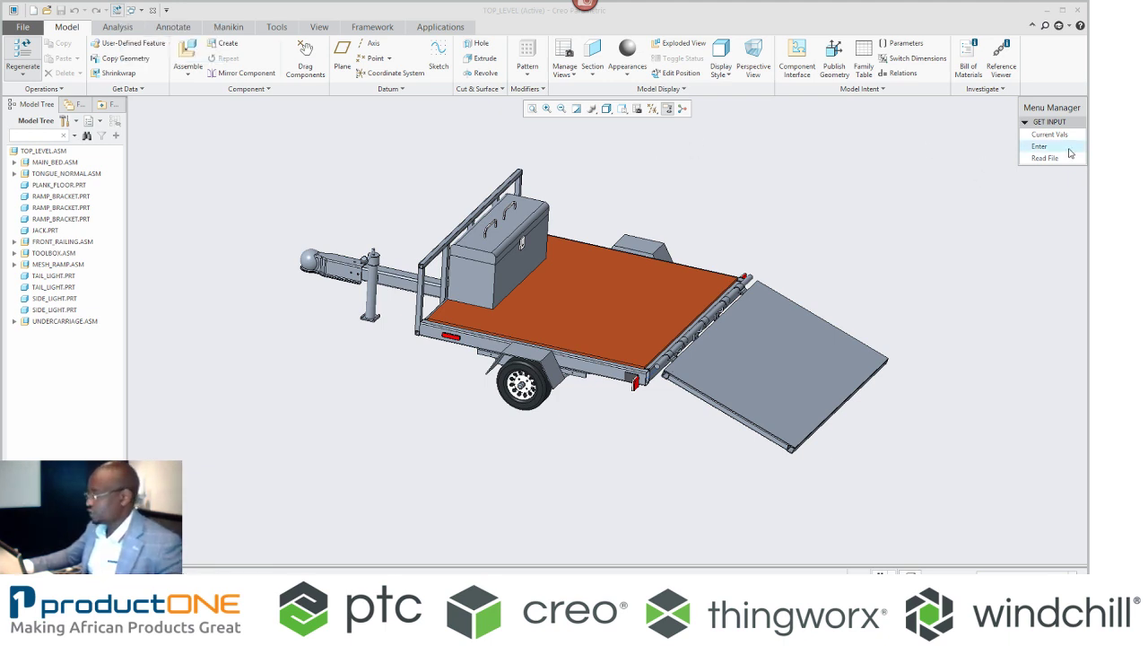
click(1039, 146)
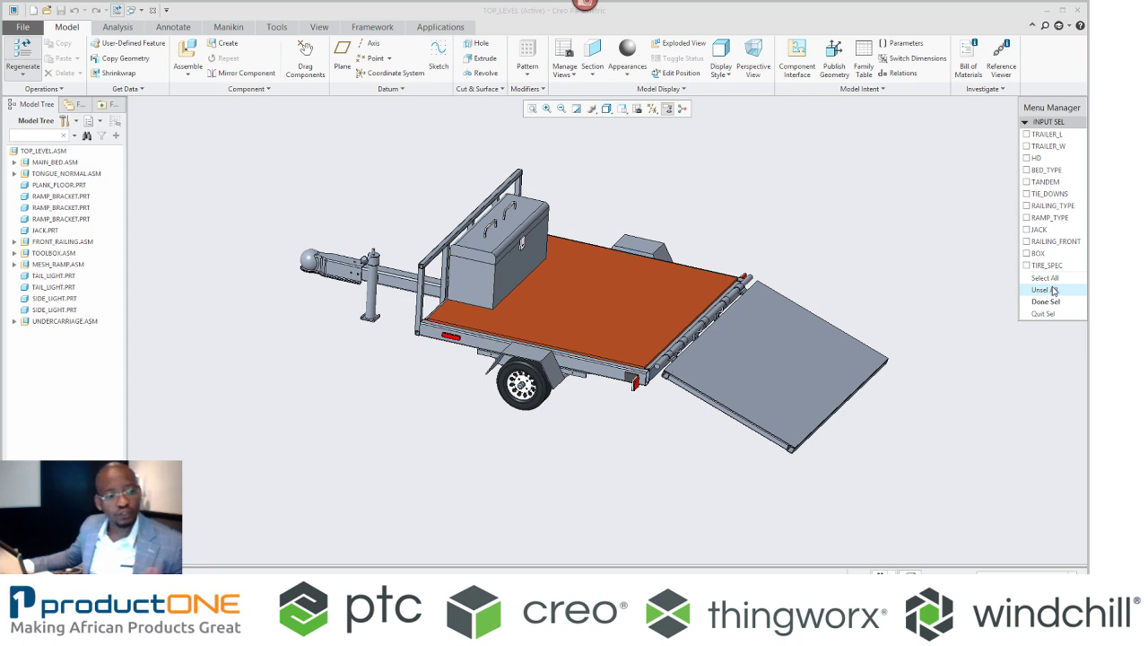
click(1047, 134)
click(1050, 146)
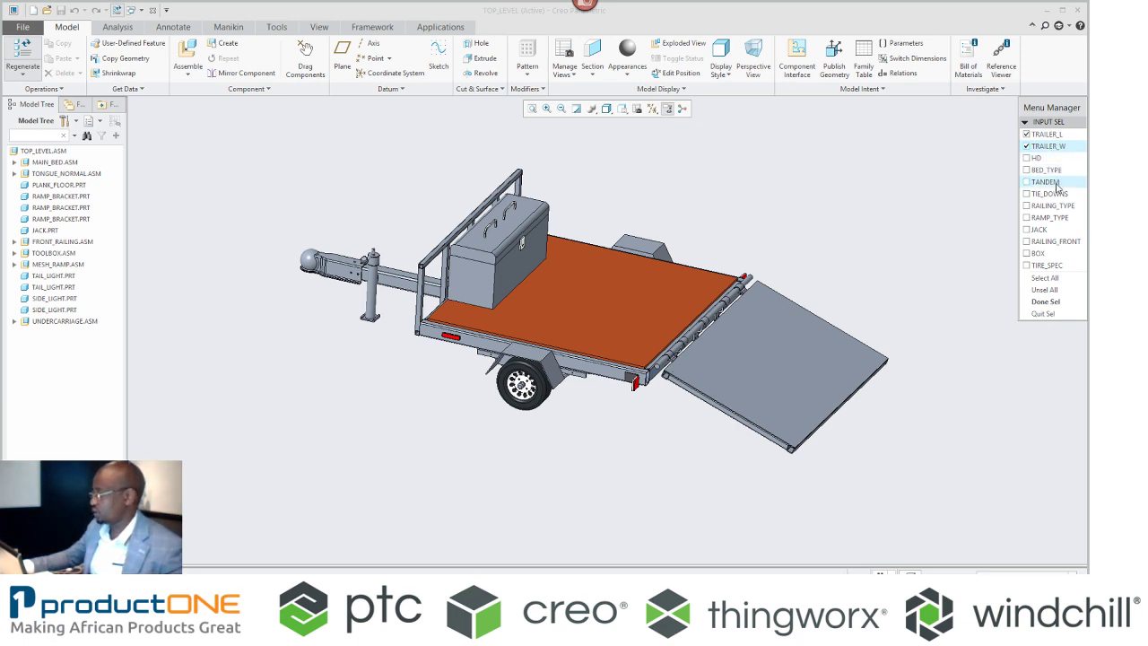
click(1059, 169)
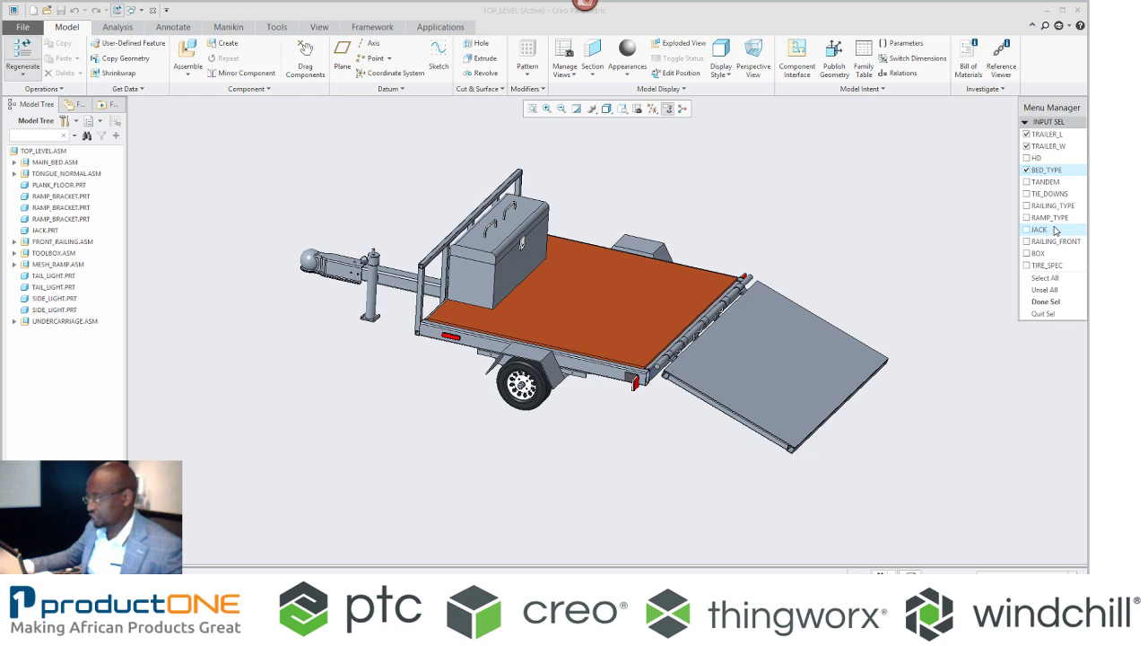
click(1057, 194)
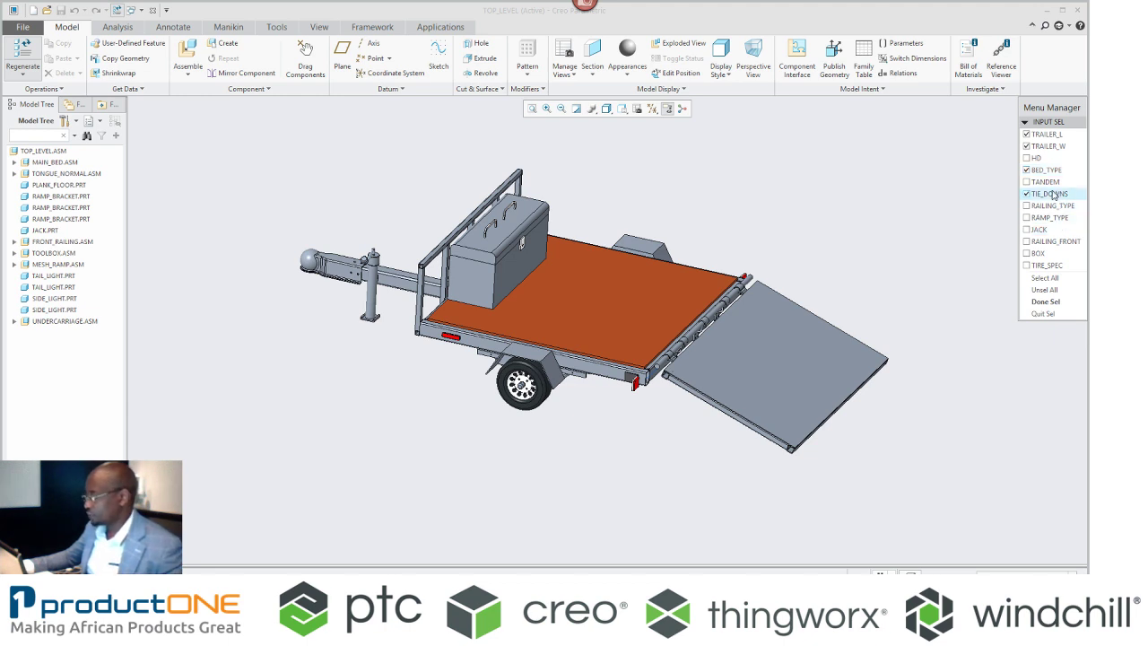
click(1067, 302)
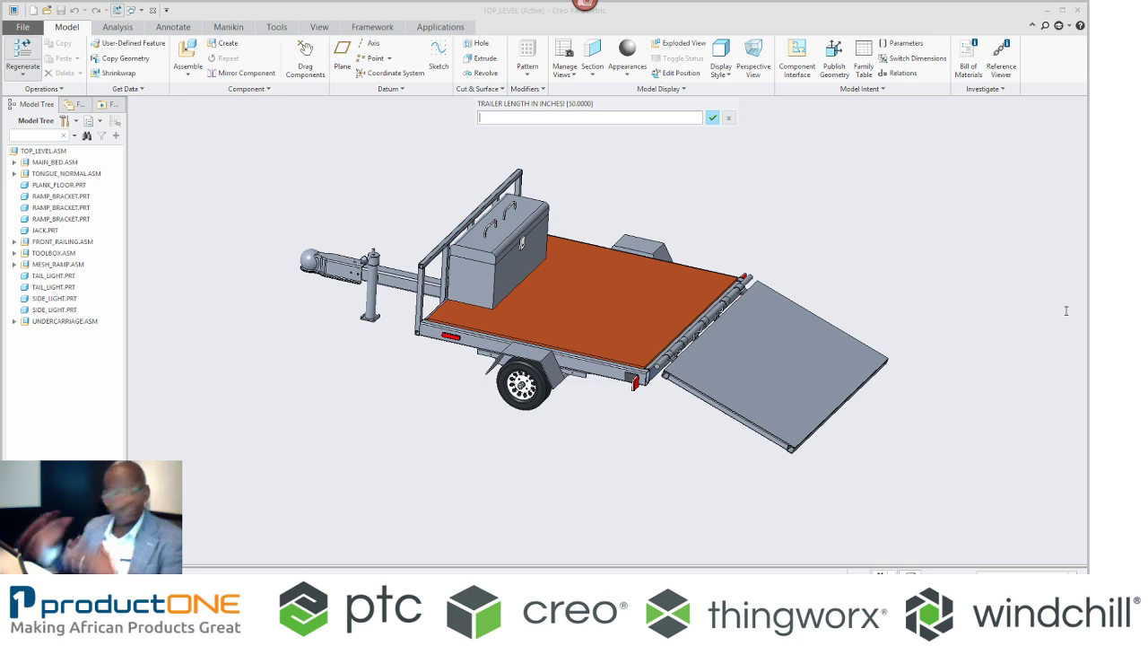
Step: Enter length 70, width 60, floor type STEEL and 8 tie-downs to rebuild the trailer
text(70)
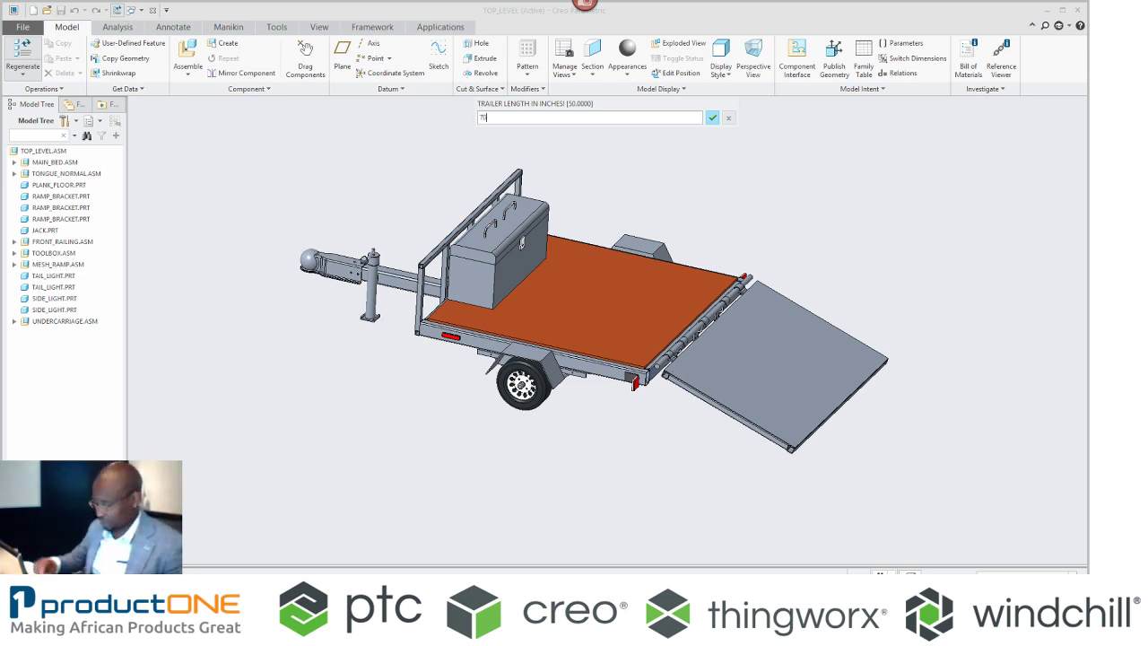
key(Return)
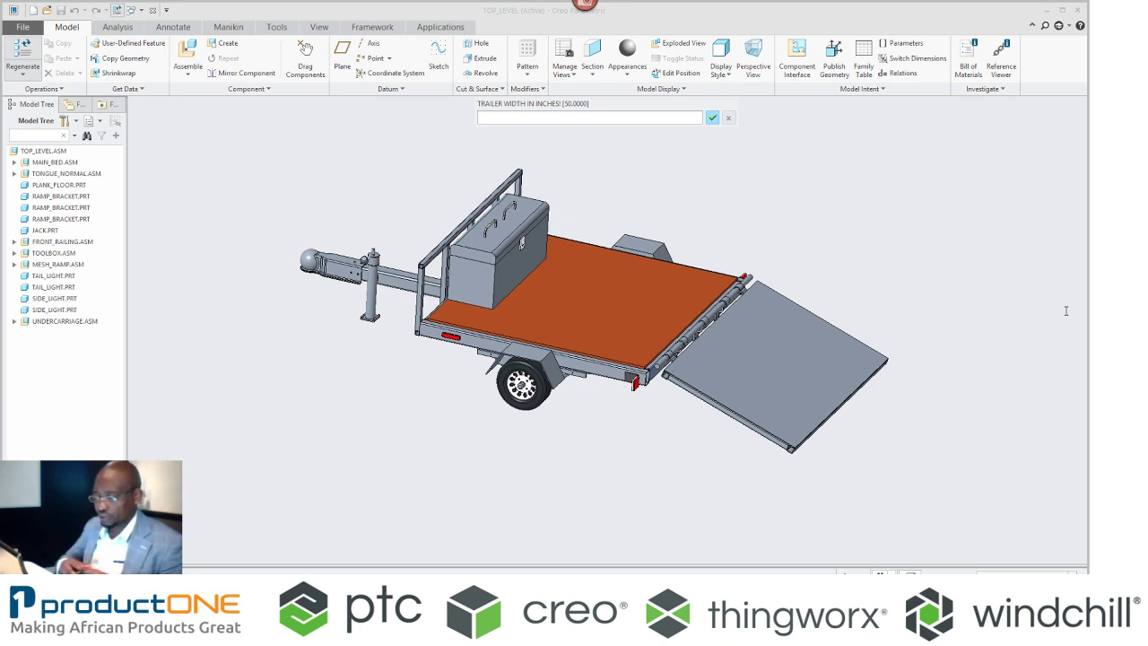
text(60)
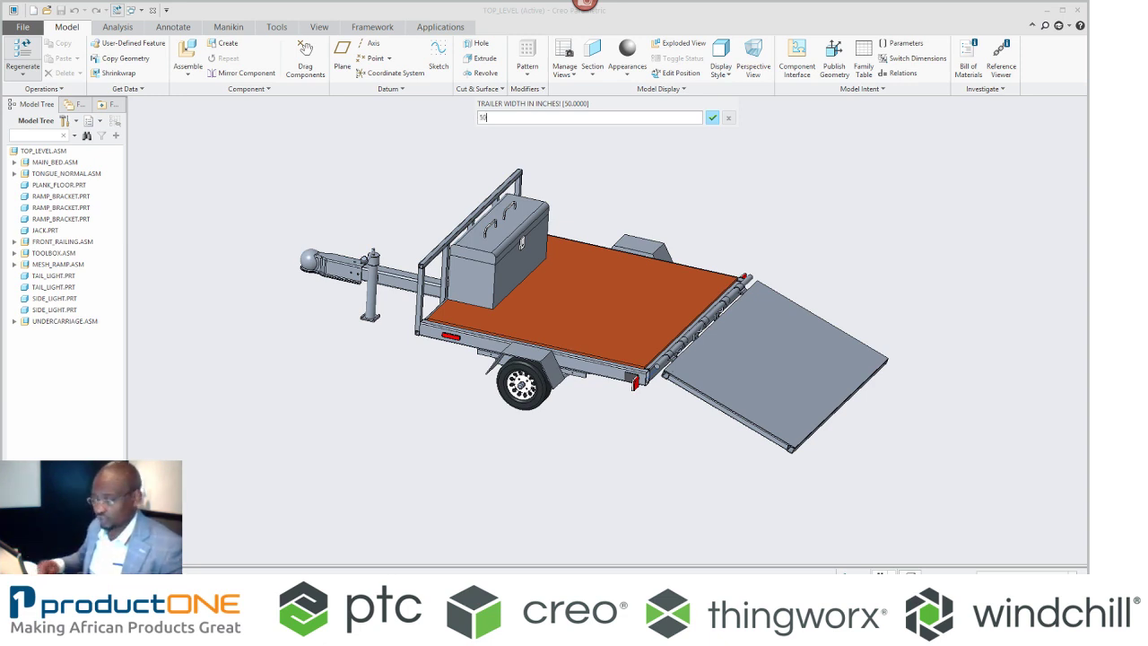
key(Return)
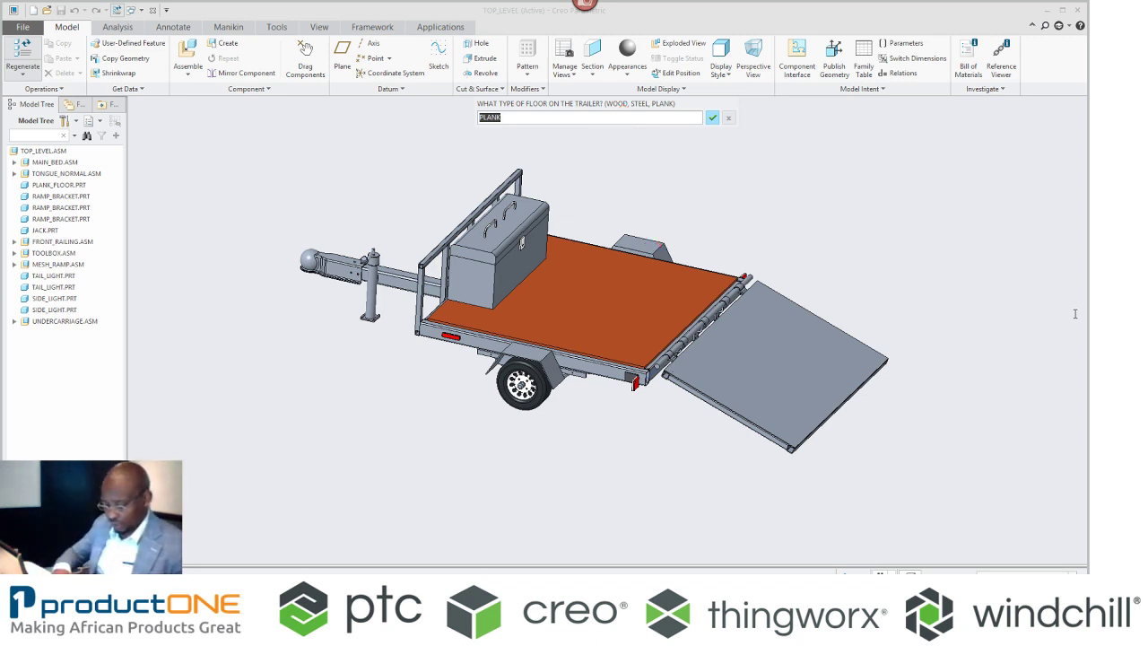
text(STEE)
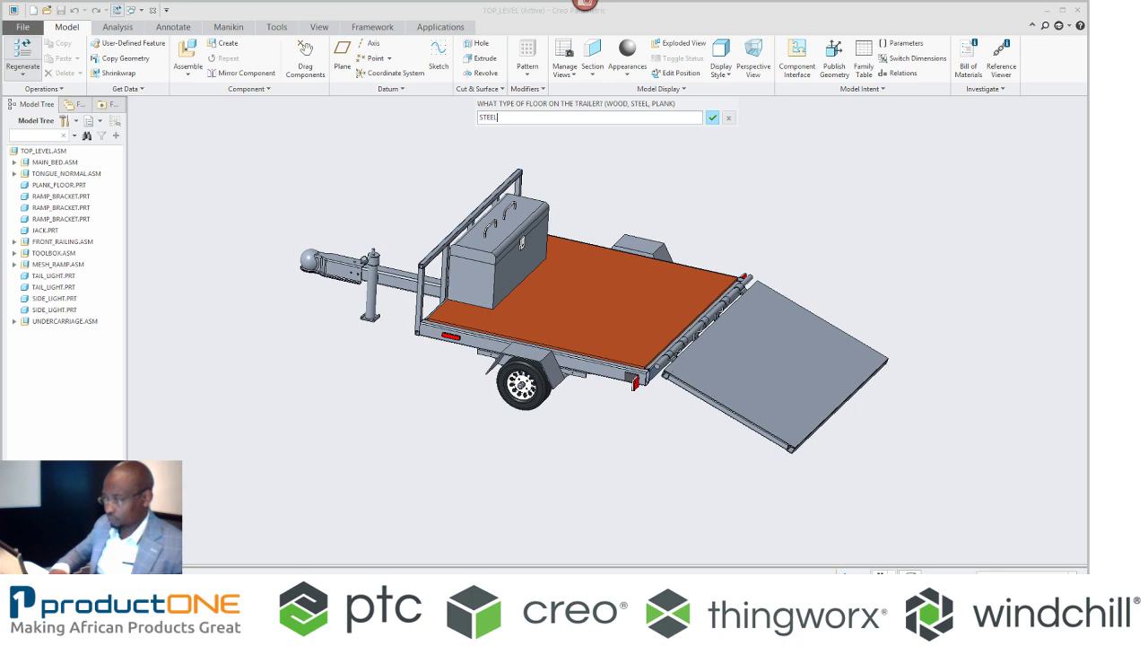
text(L)
key(Return)
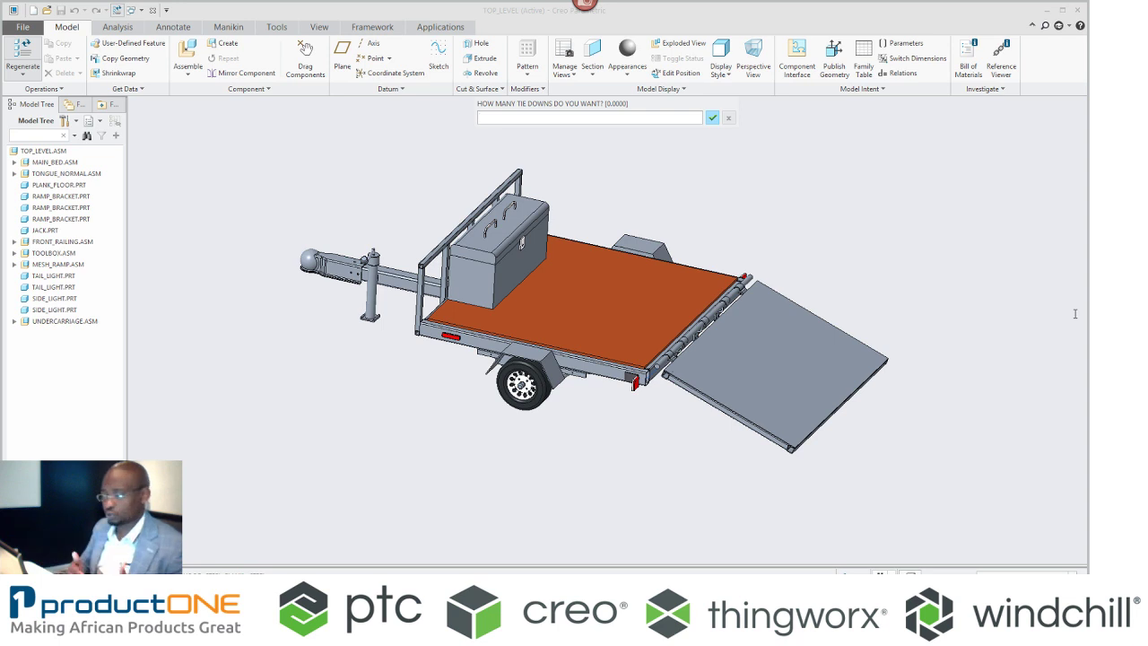
text(8)
key(Return)
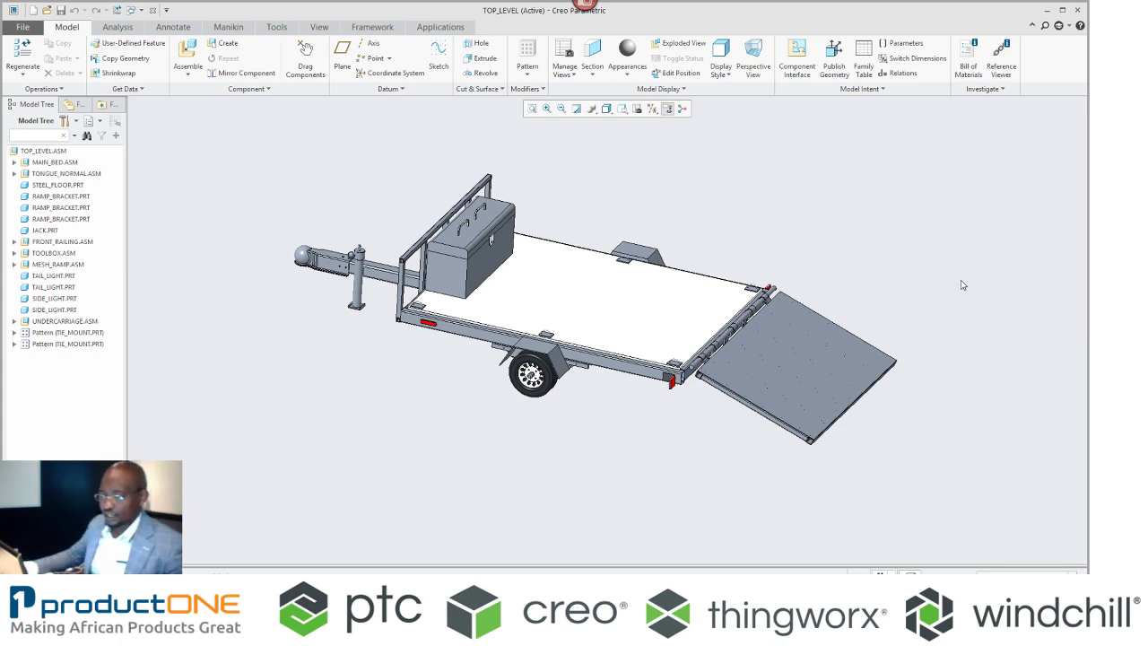
Step: Close the trailer assembly and erase the undisplayed parts from the session
click(153, 10)
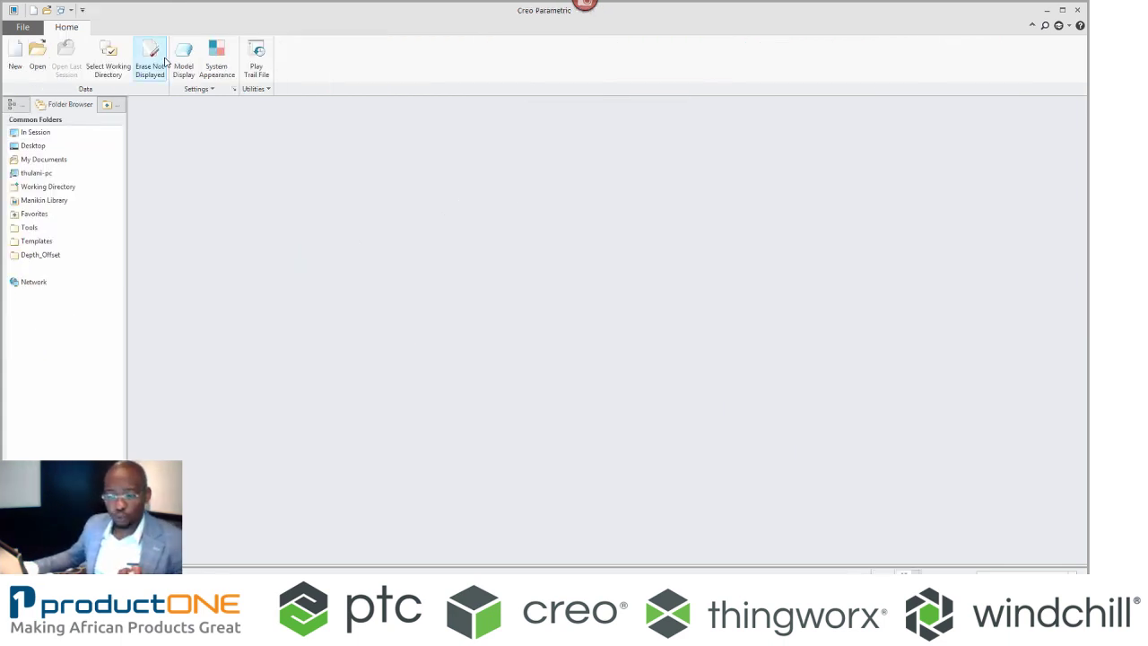
click(163, 60)
key(Return)
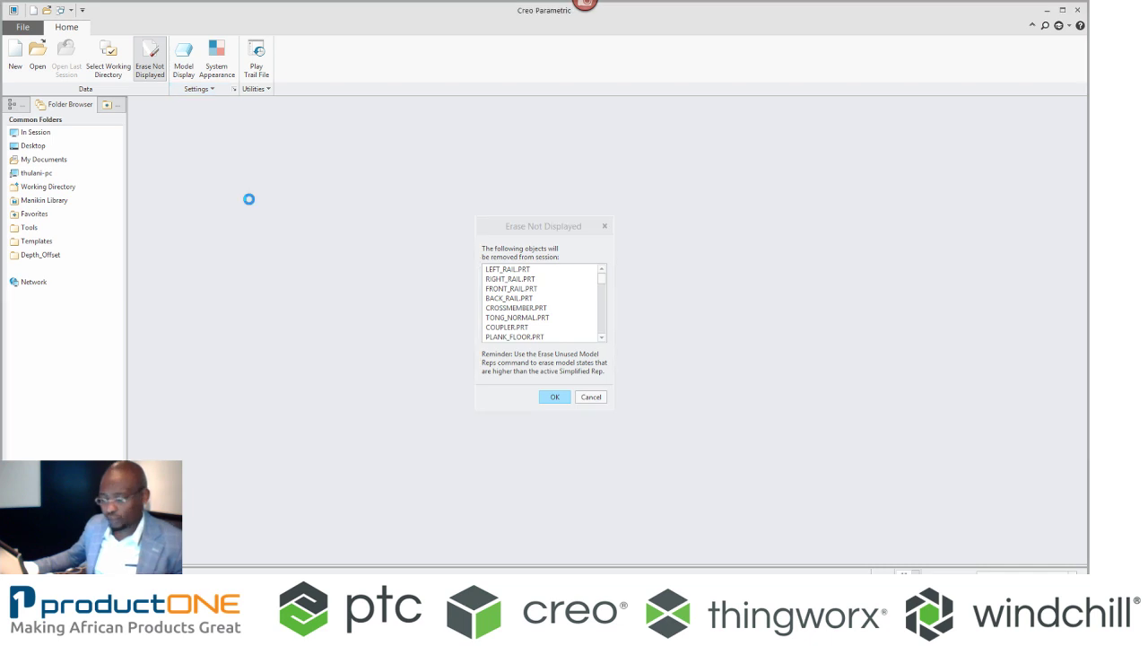
Step: Open ptc_demo.html from the working directory and allow the configurator page to load
click(75, 176)
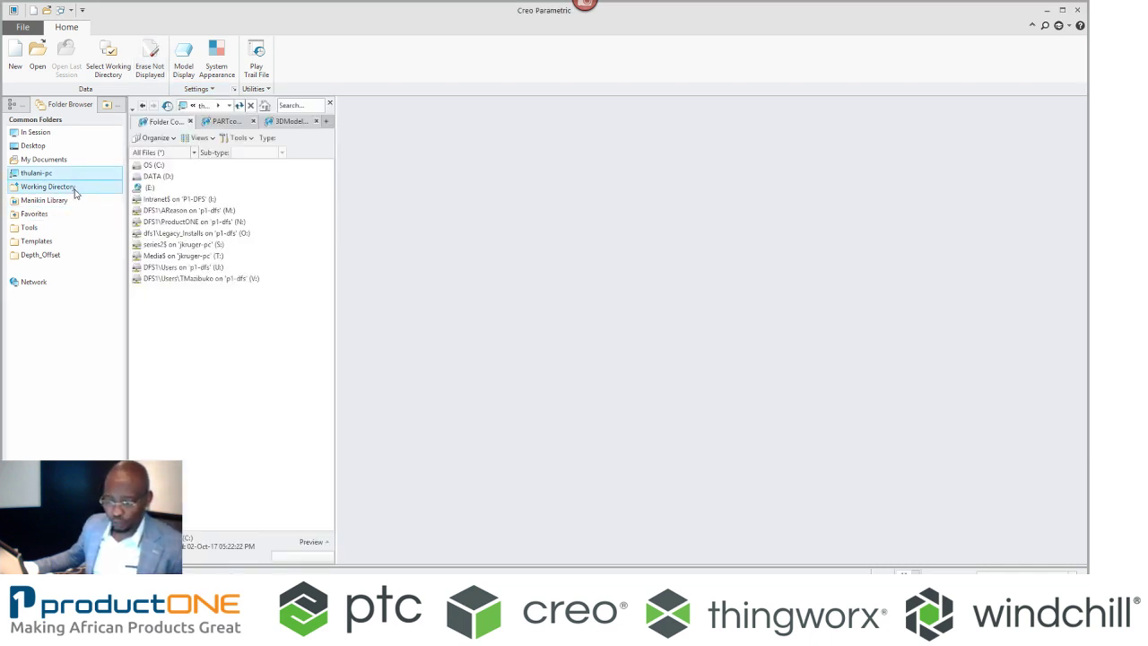
click(72, 189)
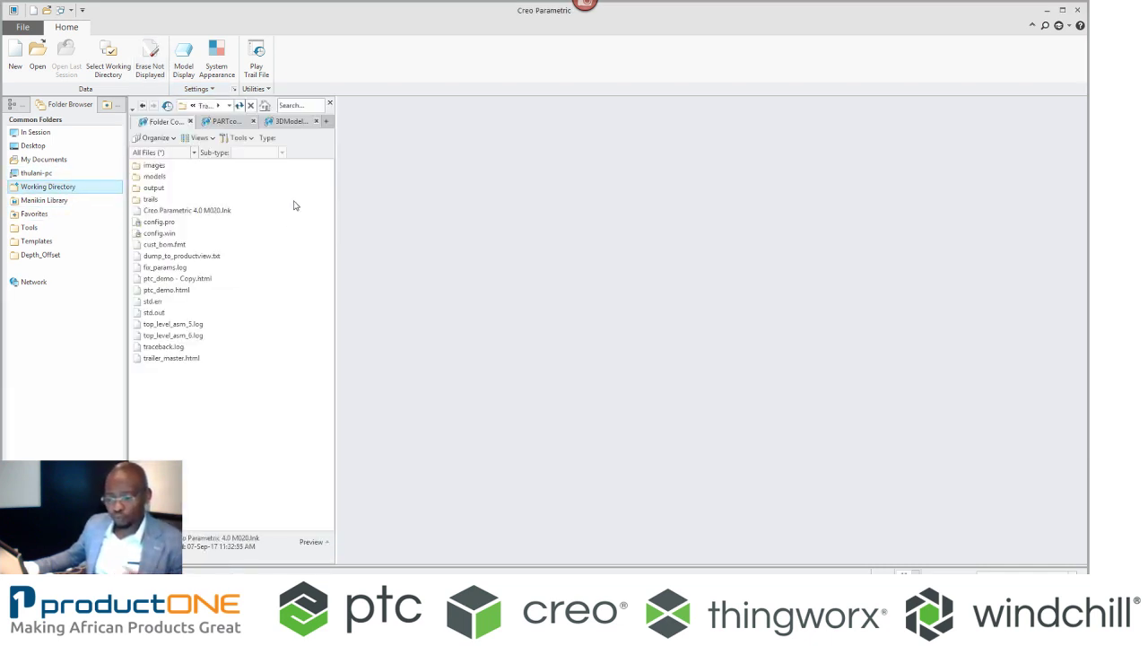
double_click(166, 290)
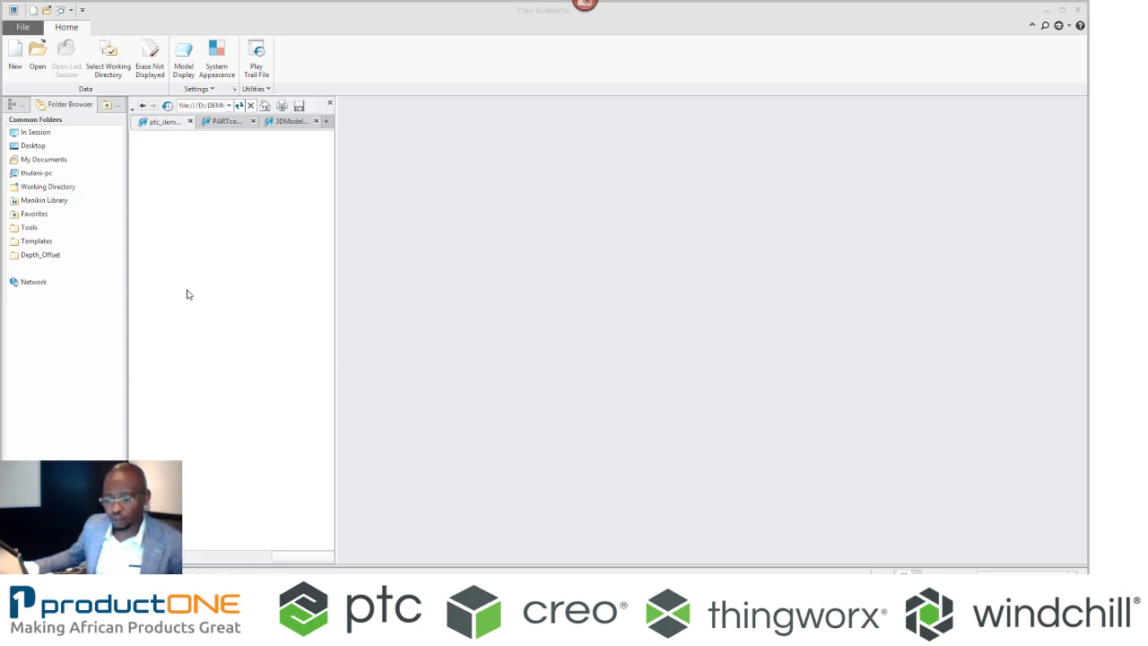
click(566, 321)
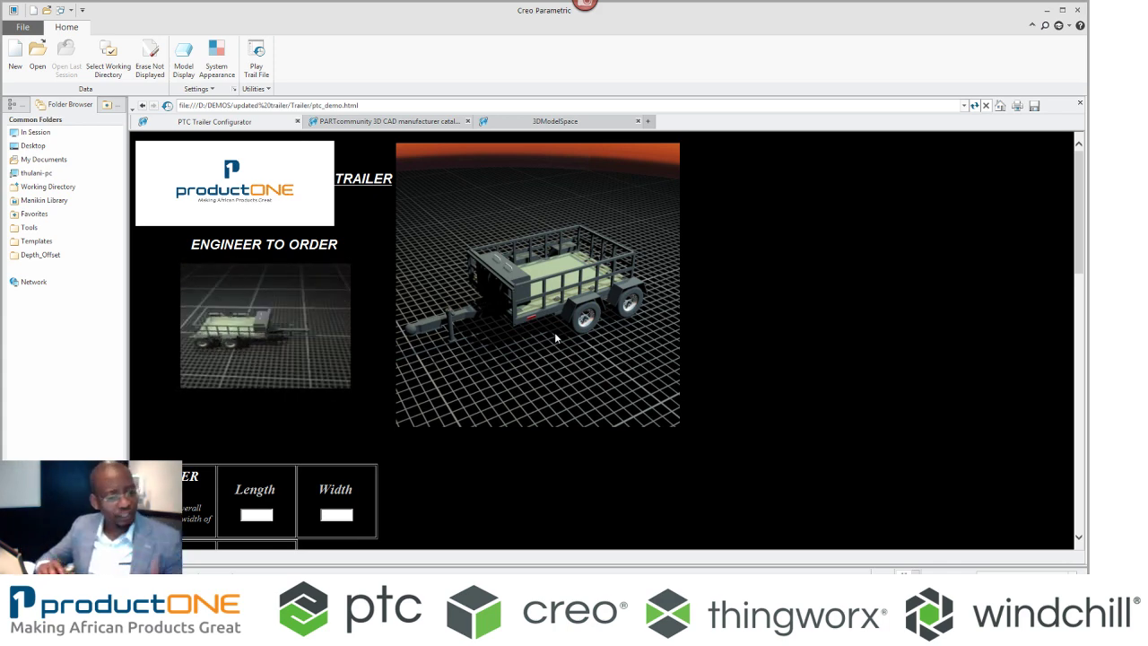
Step: Enter length 70 and width 50 on the configurator form and pick TIRE_15 tires
scroll(290, 467, down, 3)
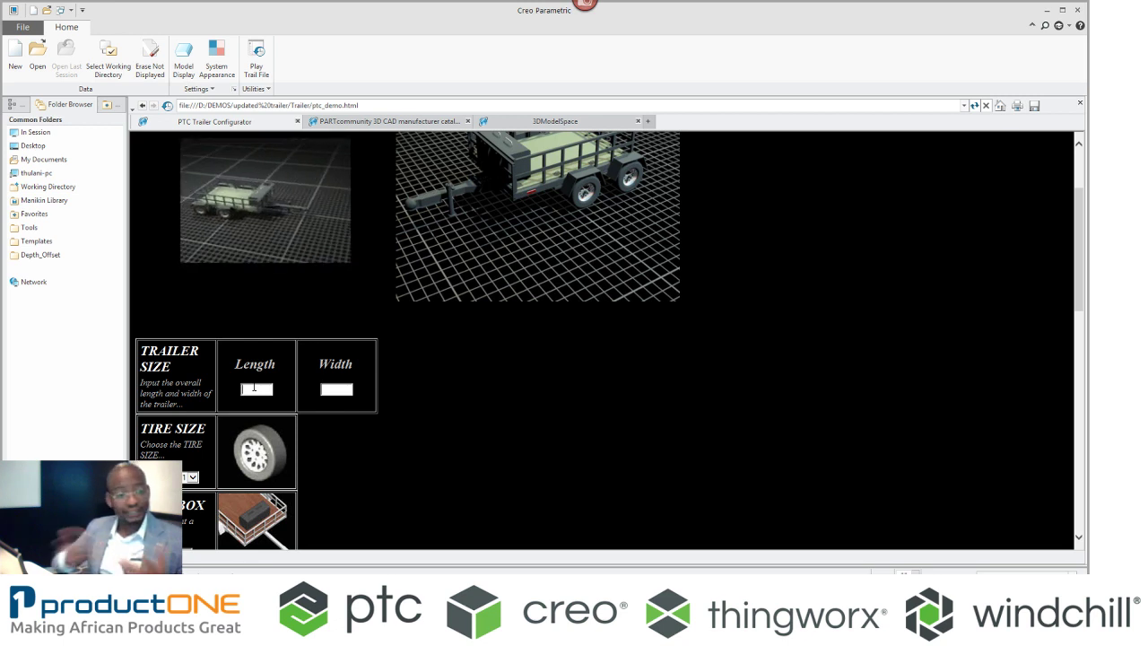
text(70)
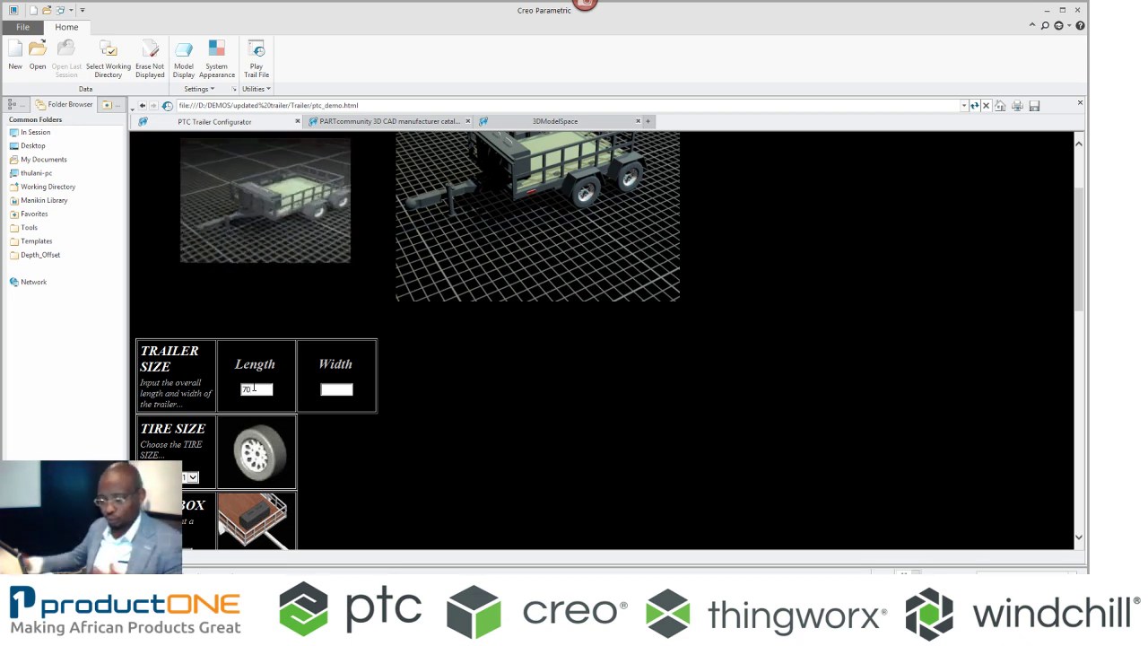
click(331, 388)
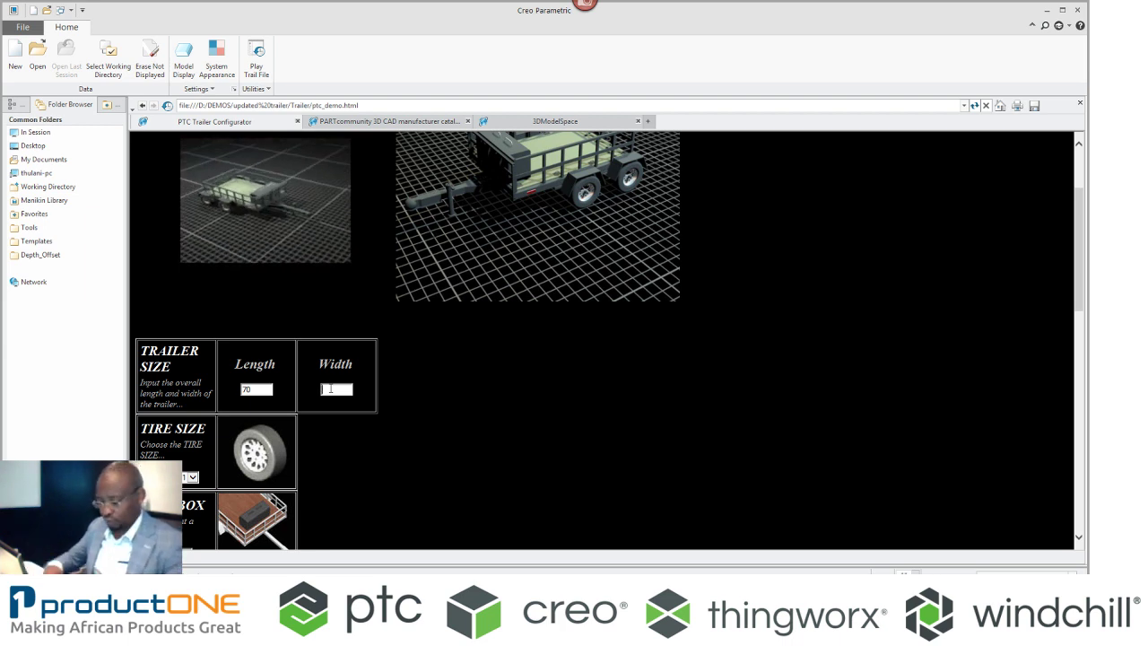
text(50)
scroll(336, 395, down, 3)
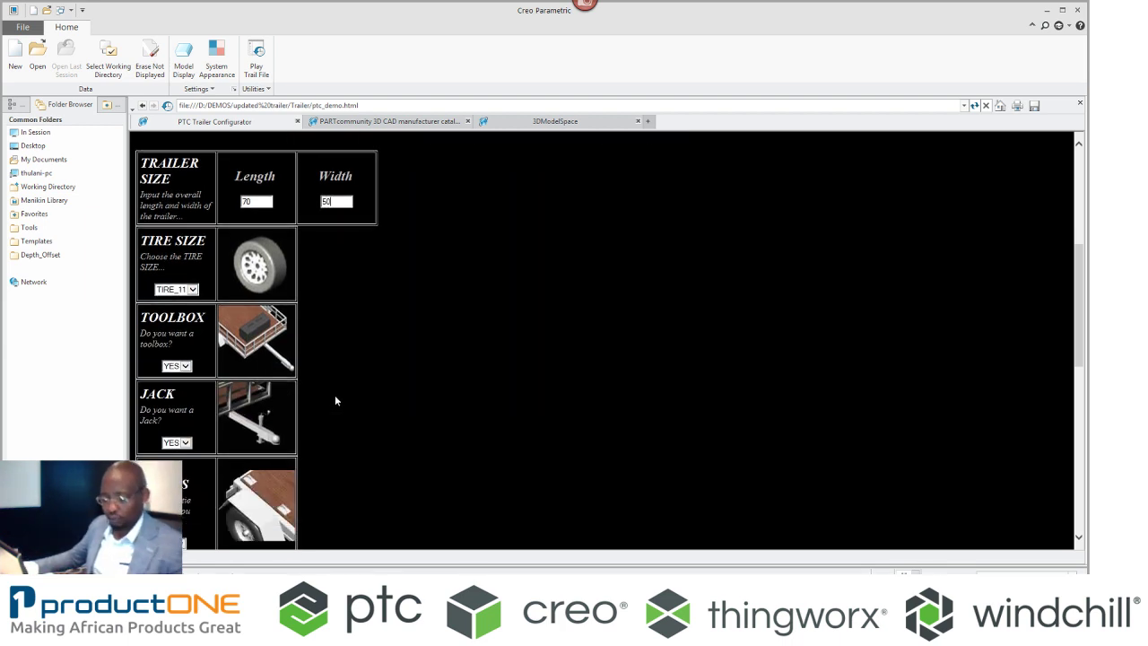
click(192, 289)
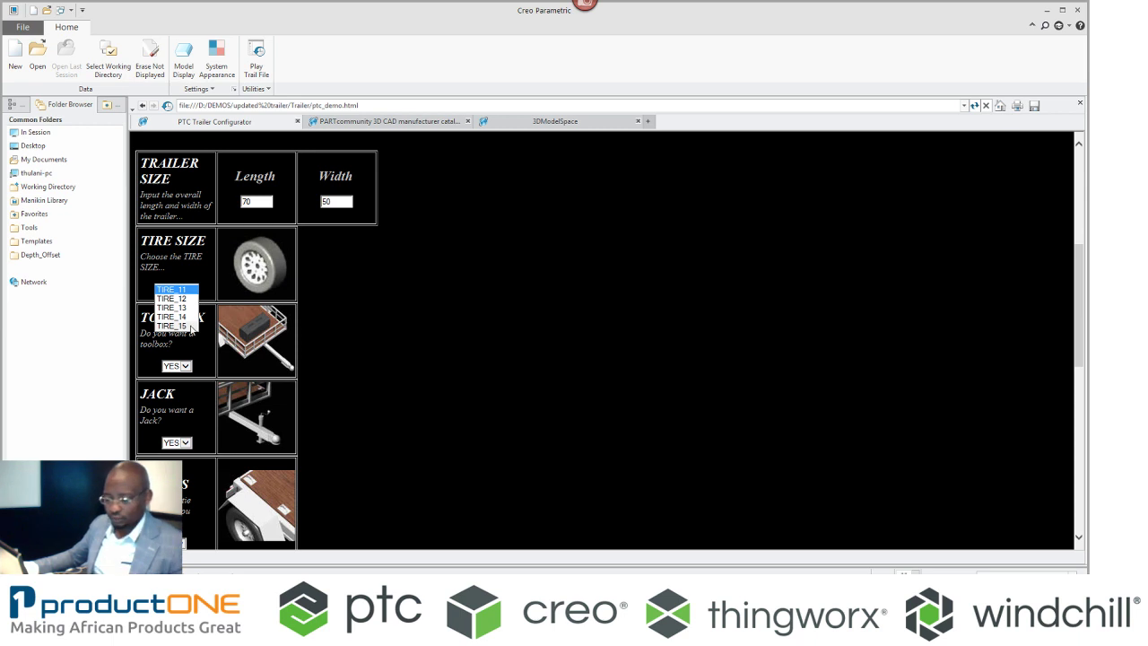
click(175, 326)
Step: Set the tie-down count to 4 and check the axle type choices
scroll(250, 318, down, 1)
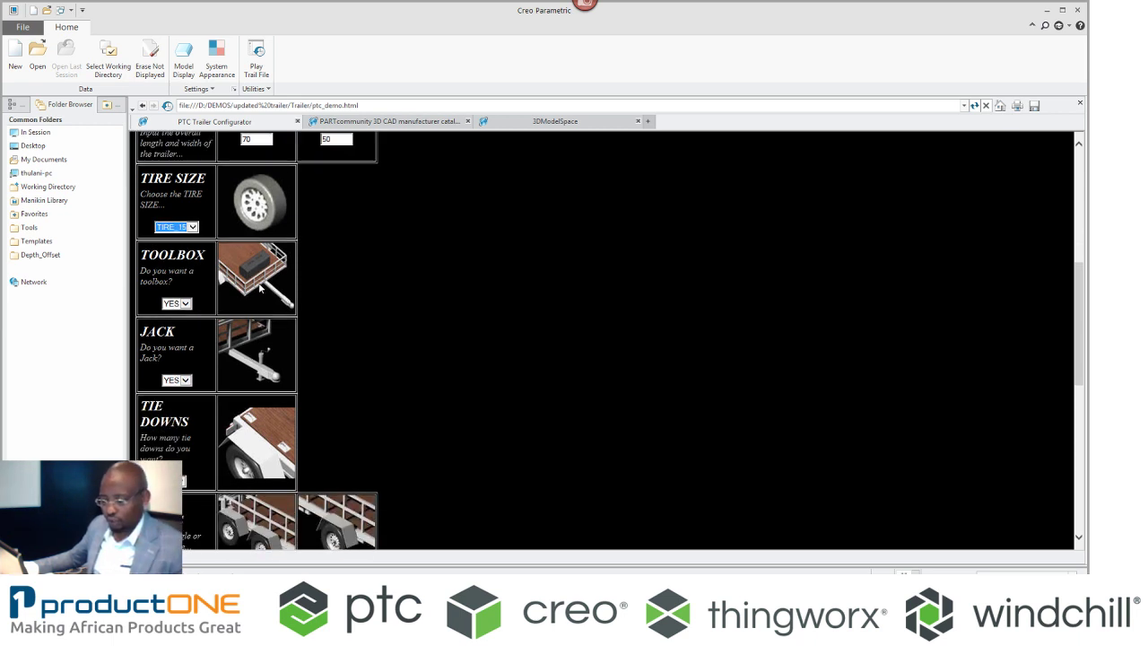
scroll(186, 393, down, 2)
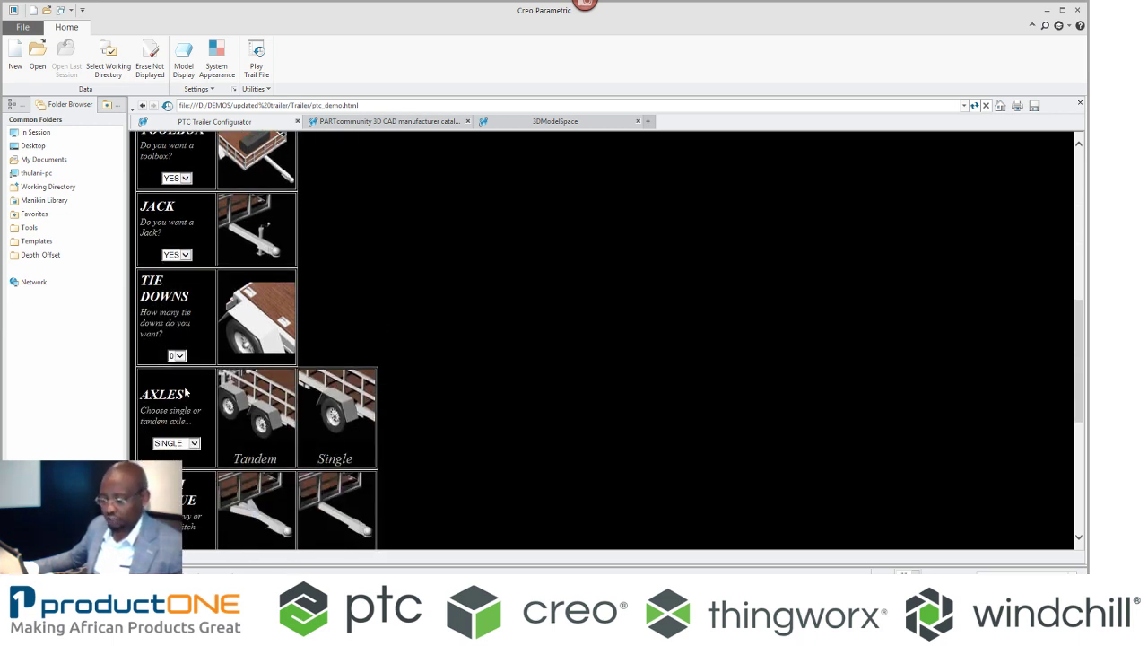
click(176, 356)
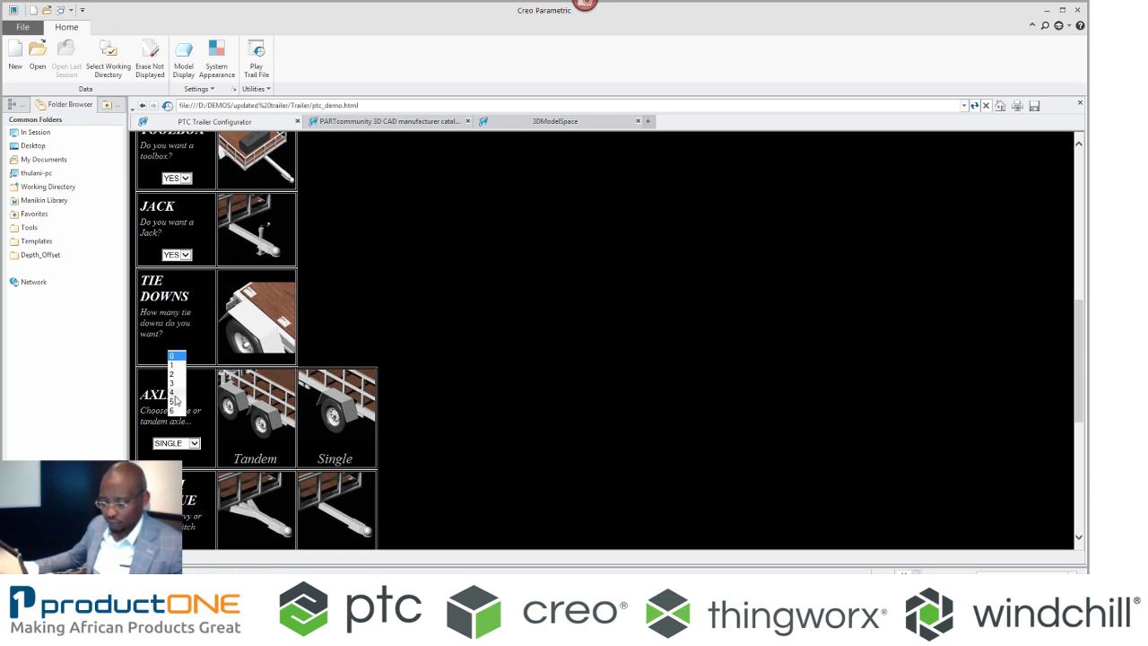
click(173, 392)
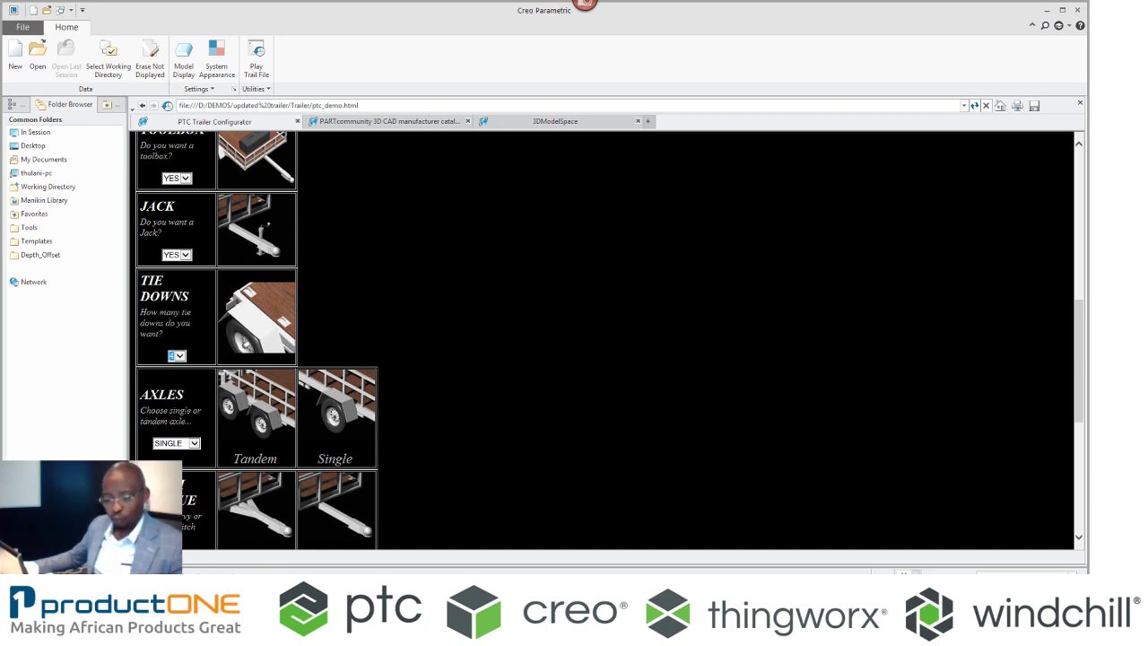
click(194, 444)
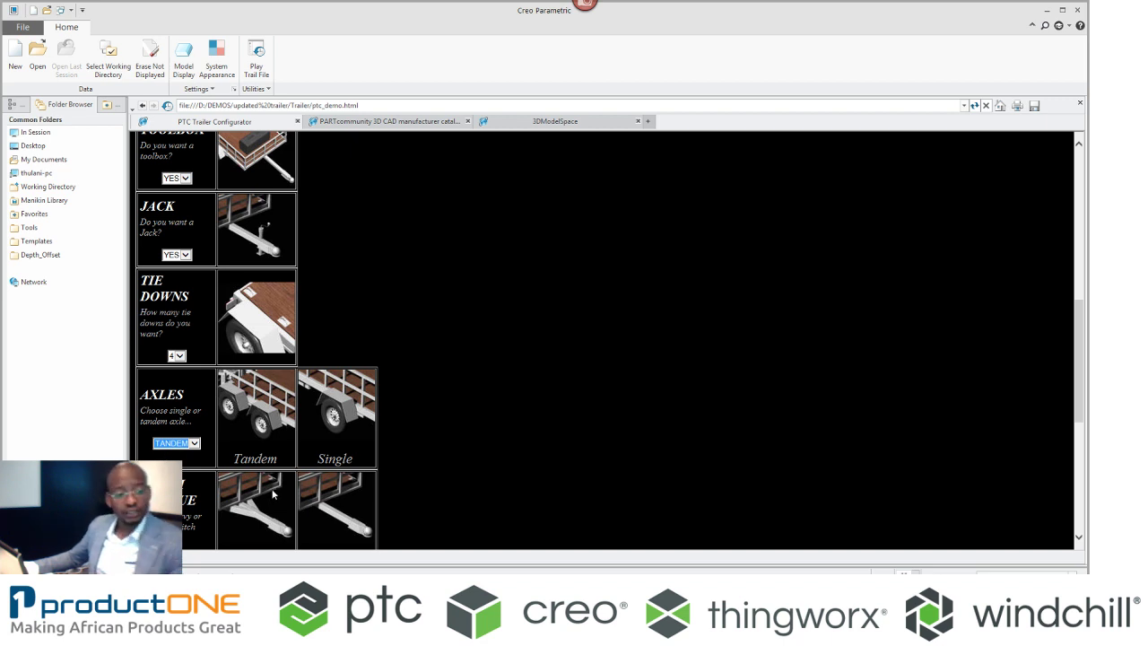
scroll(273, 499, down, 1)
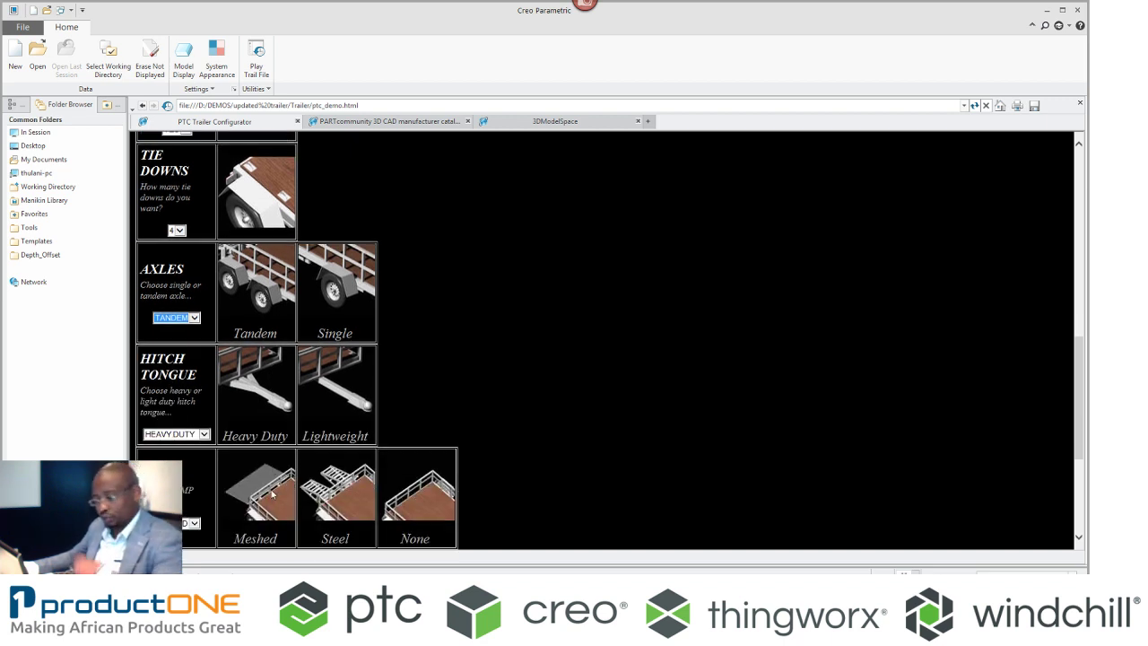
Step: Keep the HEAVY DUTY hitch tongue and set the ramp and railing to STEEL
click(203, 434)
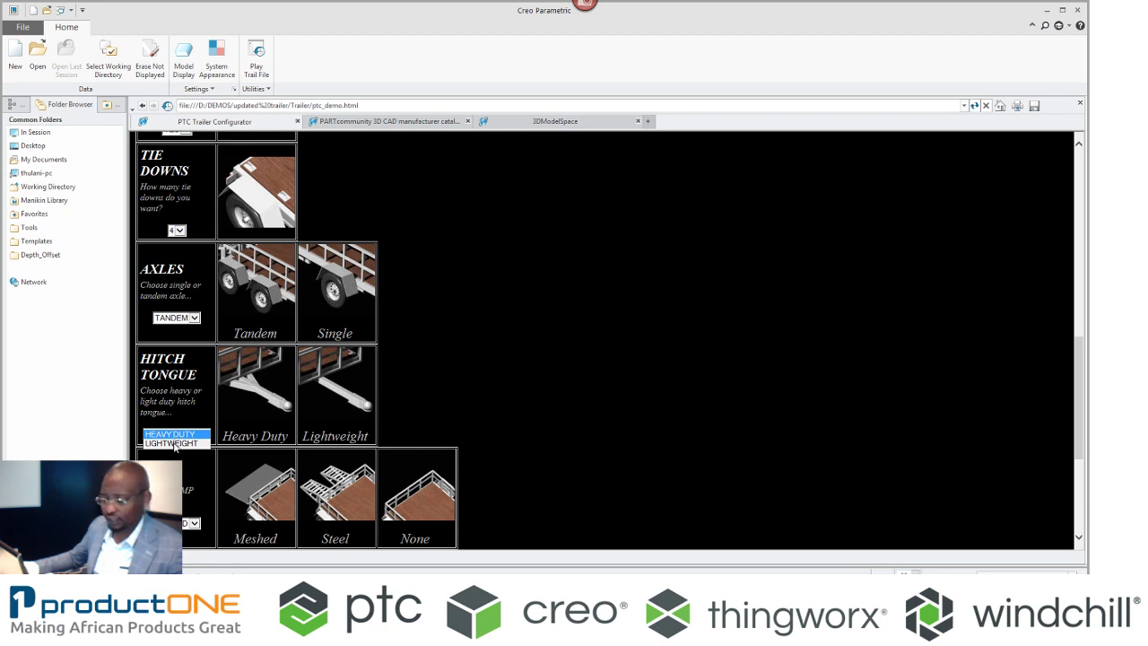
click(176, 434)
scroll(188, 403, down, 3)
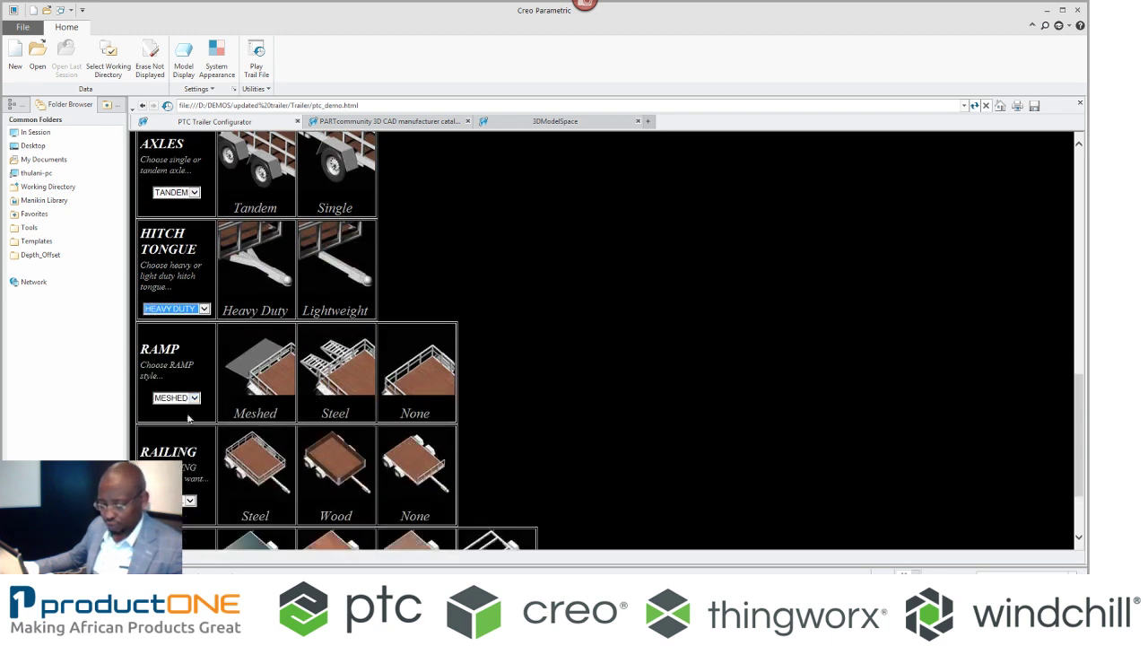
click(192, 396)
click(184, 414)
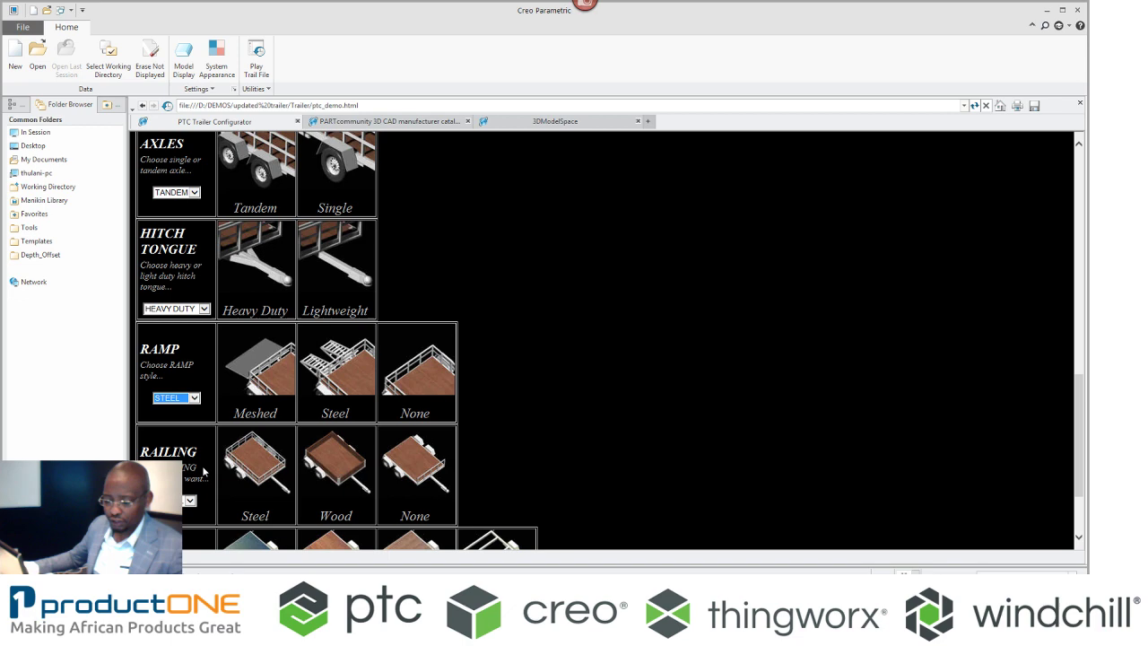
click(190, 501)
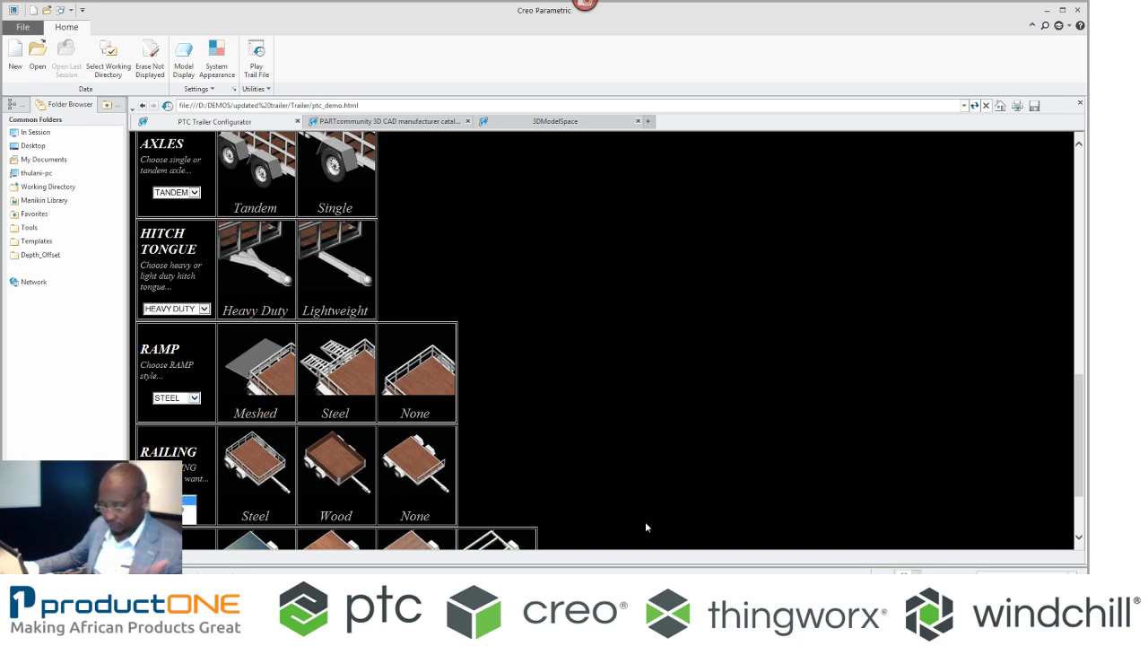
scroll(644, 505, down, 3)
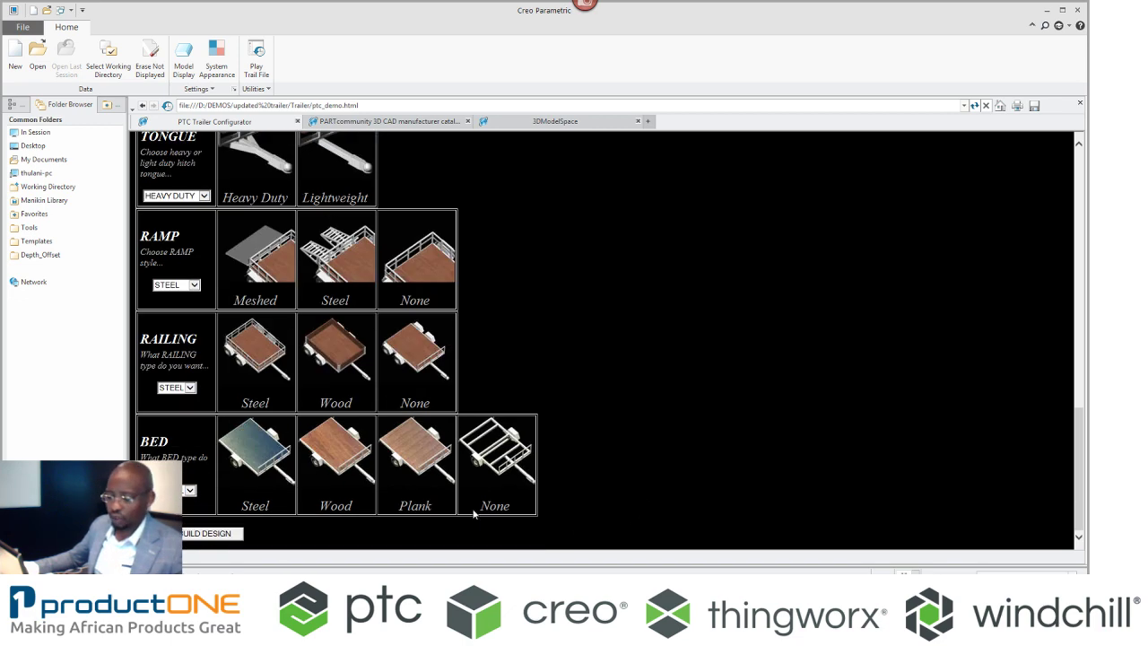
Step: Submit the configuration with Build Design and acknowledge both messages to assemble the trailer
click(233, 536)
click(668, 355)
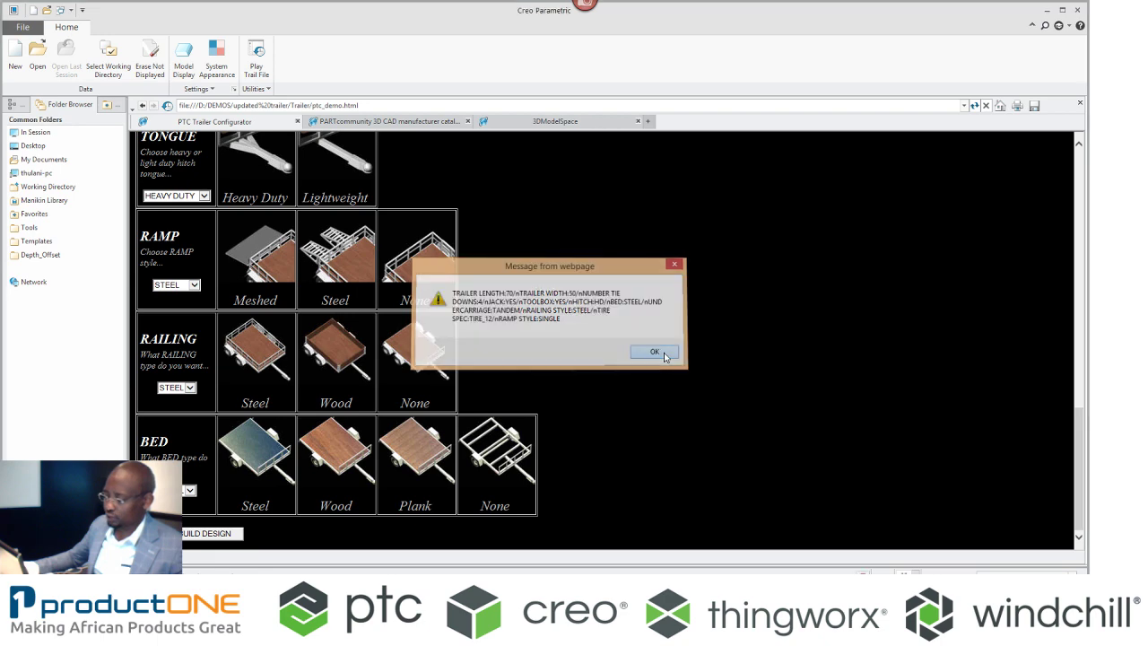
click(664, 352)
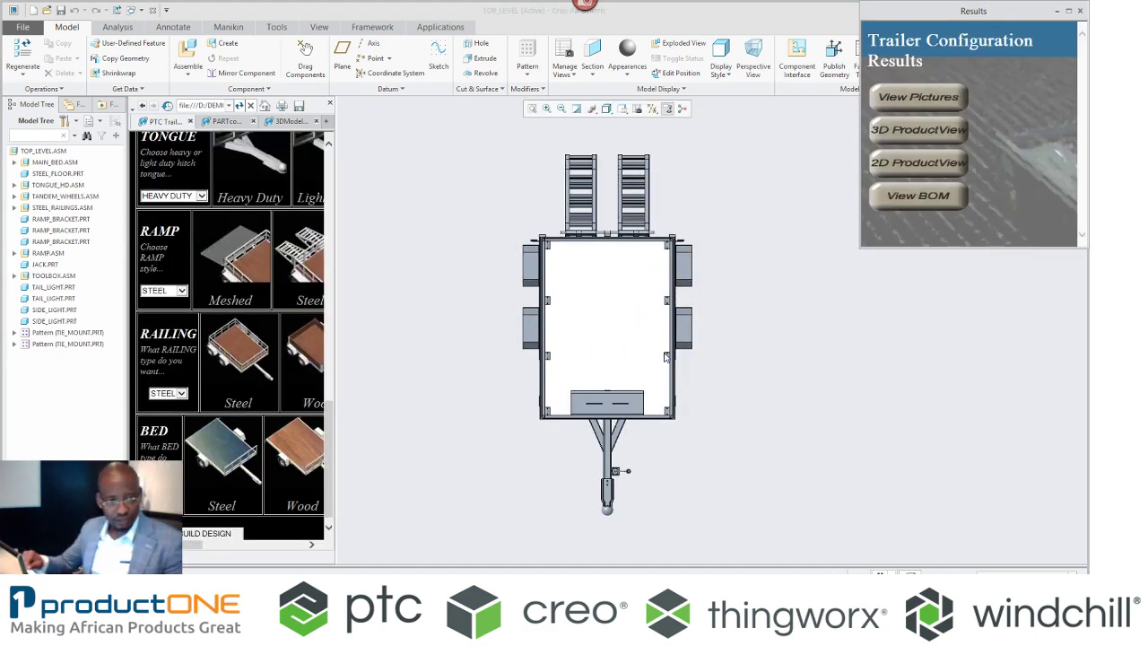
drag(962, 12, 672, 18)
click(644, 105)
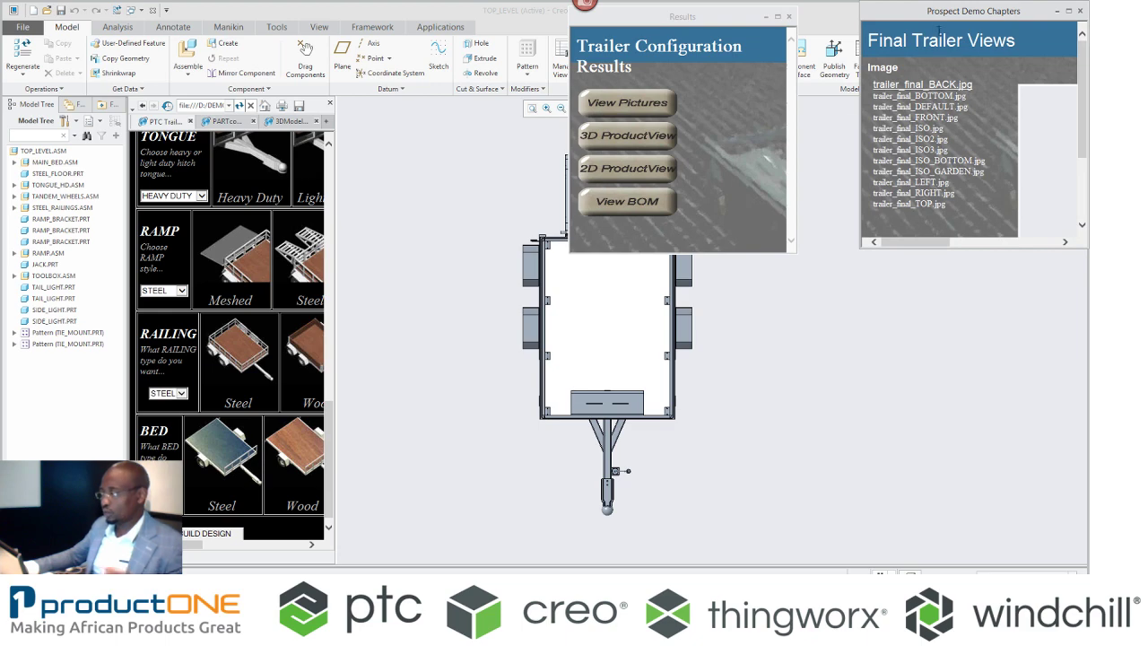
drag(937, 22, 868, 40)
double_click(844, 33)
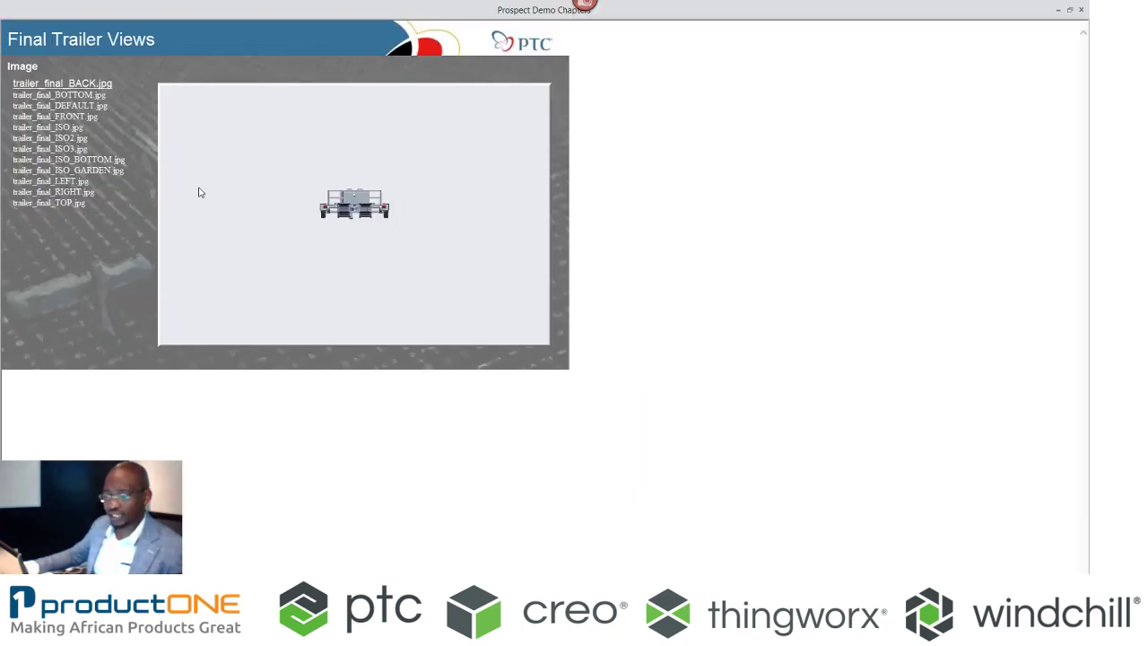
click(12, 93)
click(34, 83)
click(36, 93)
click(36, 105)
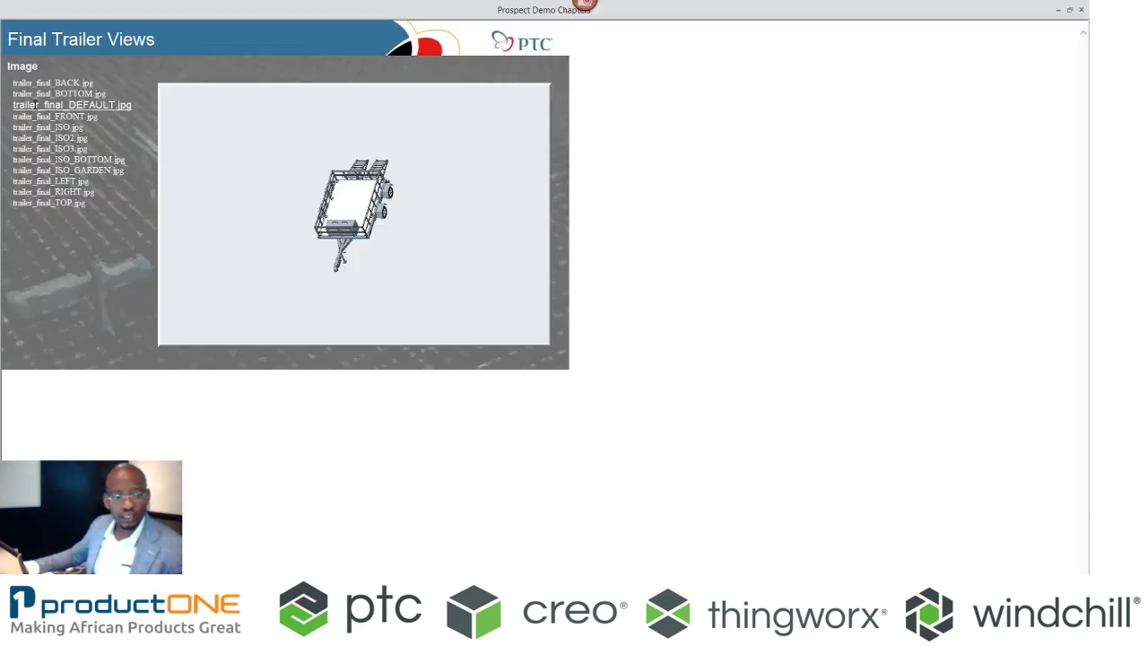
click(30, 126)
click(28, 138)
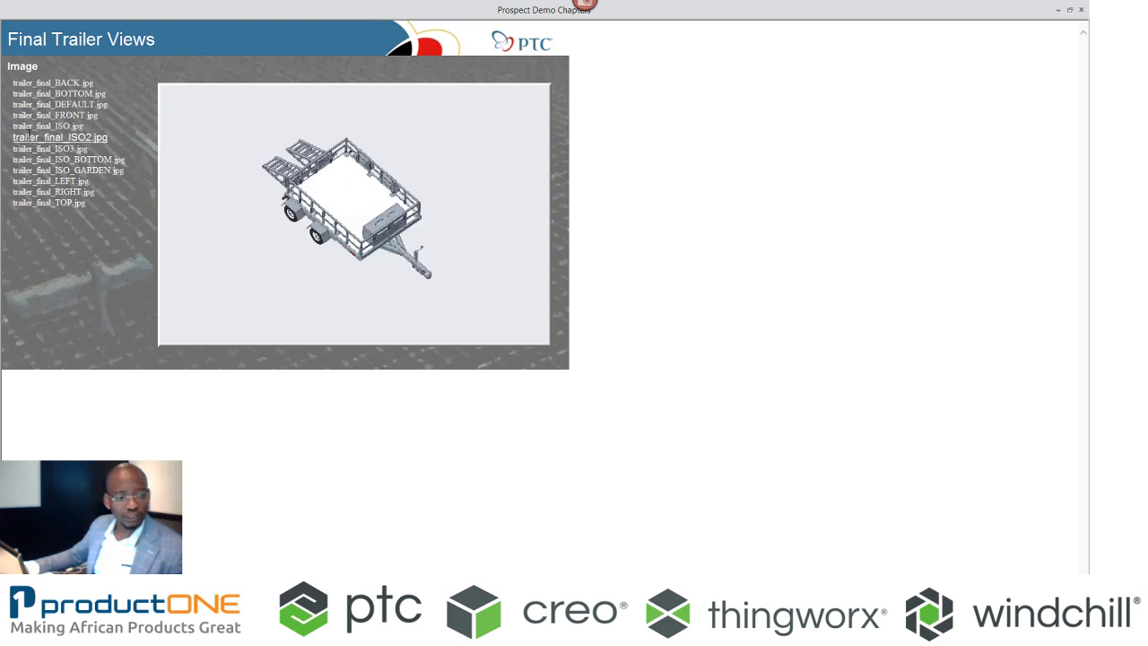
click(27, 148)
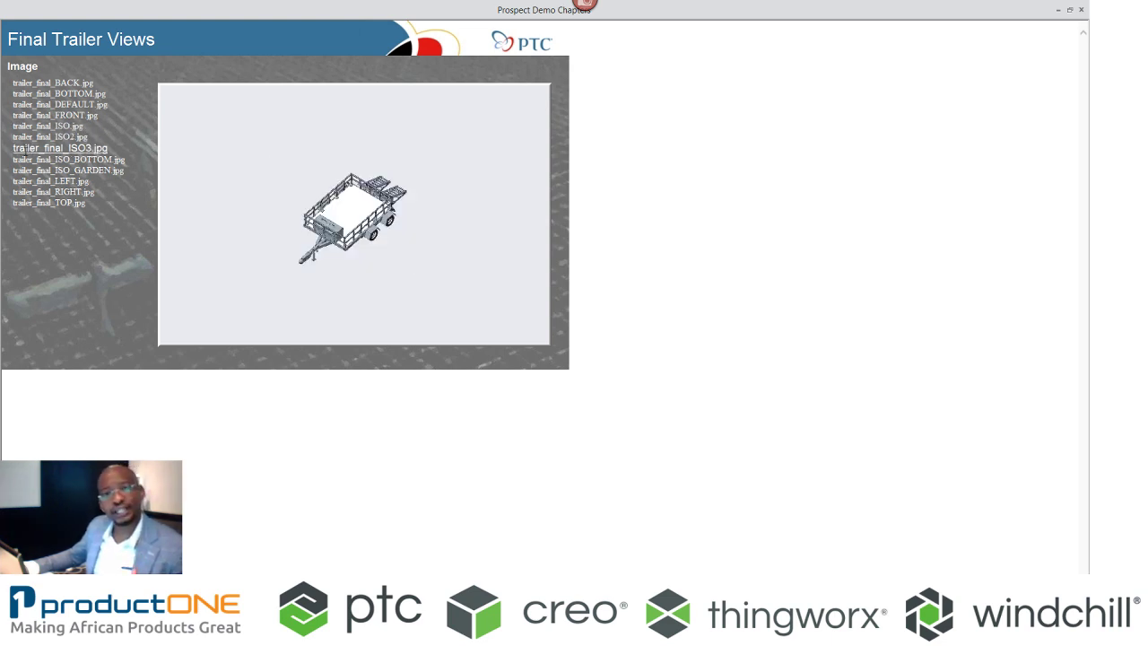
click(28, 158)
click(27, 170)
click(27, 180)
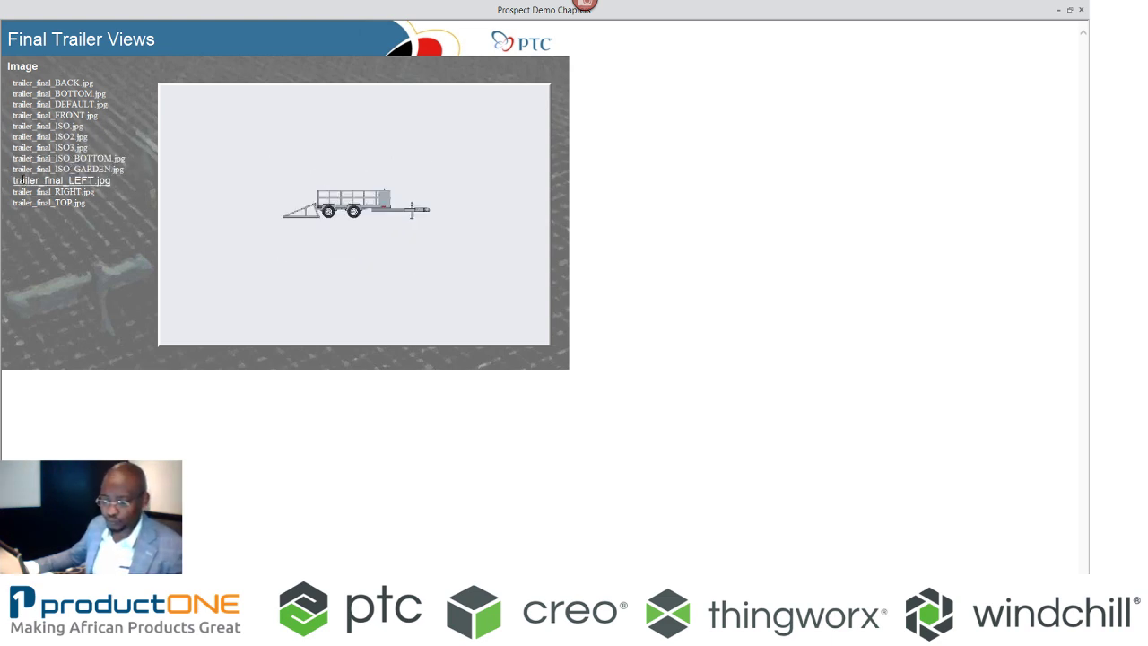
click(27, 191)
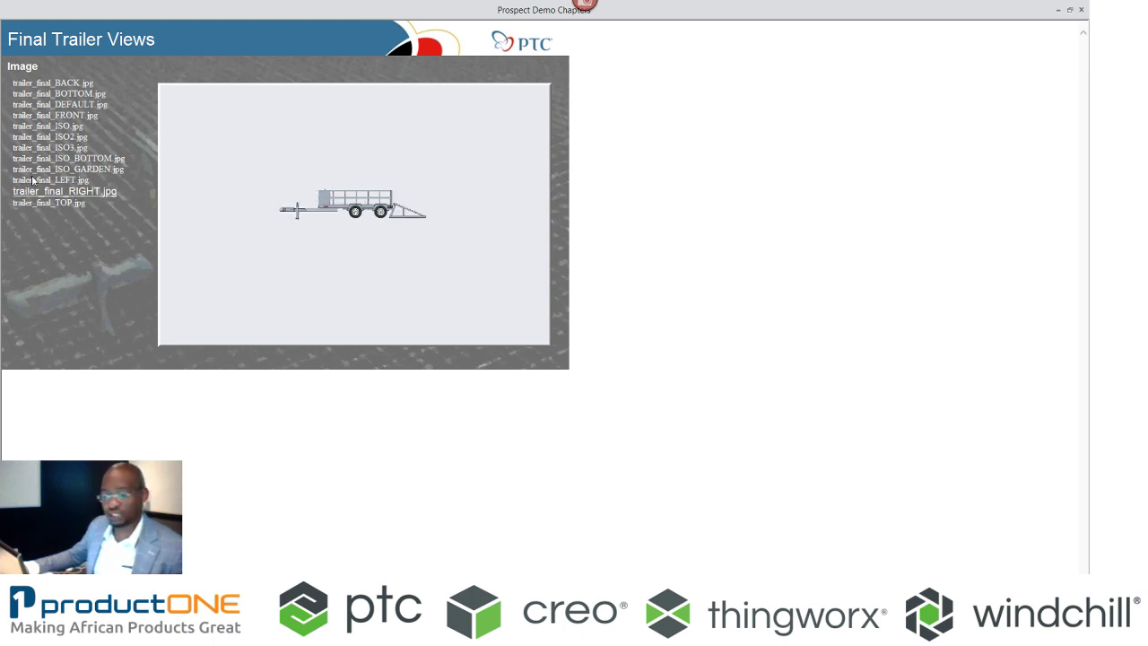
click(28, 137)
click(1081, 9)
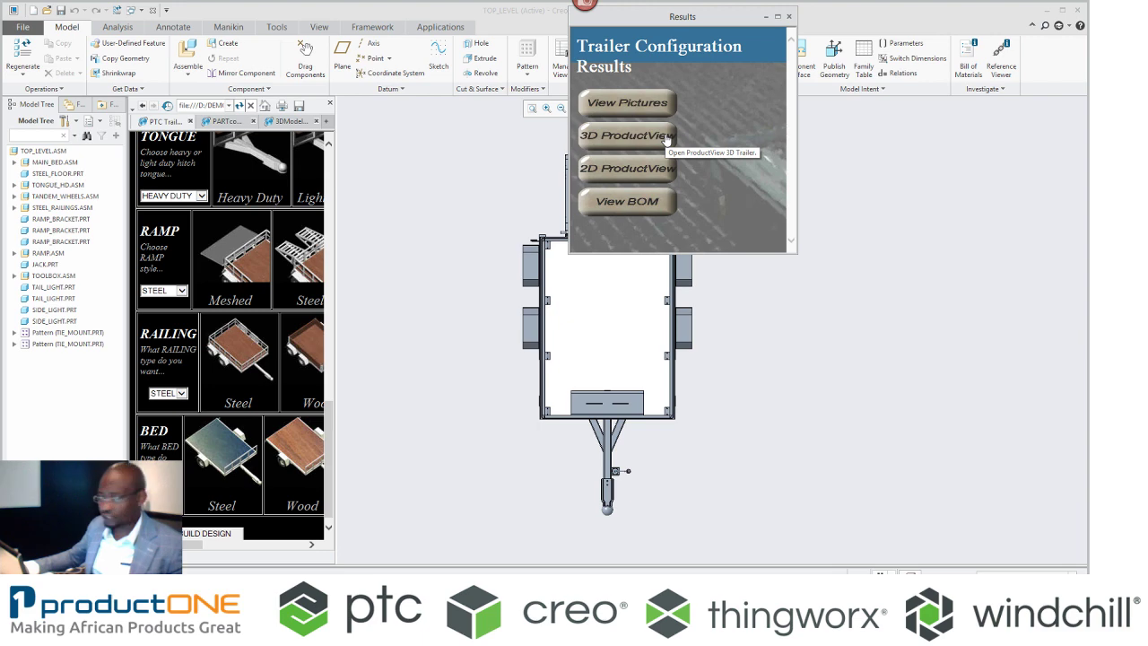
click(651, 204)
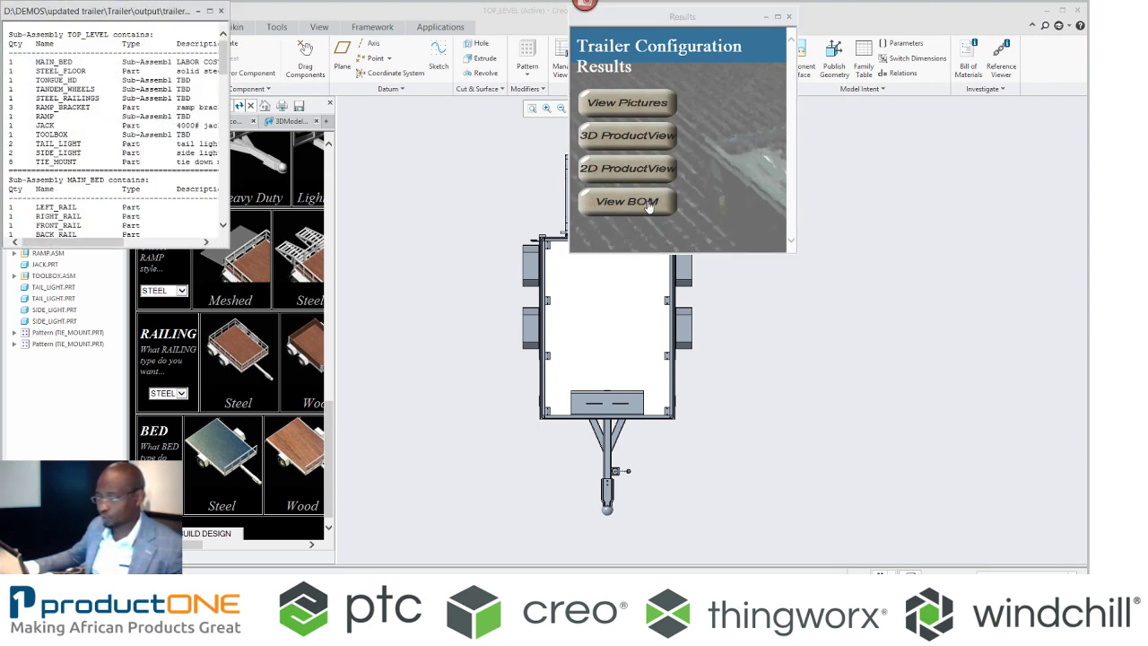
double_click(212, 13)
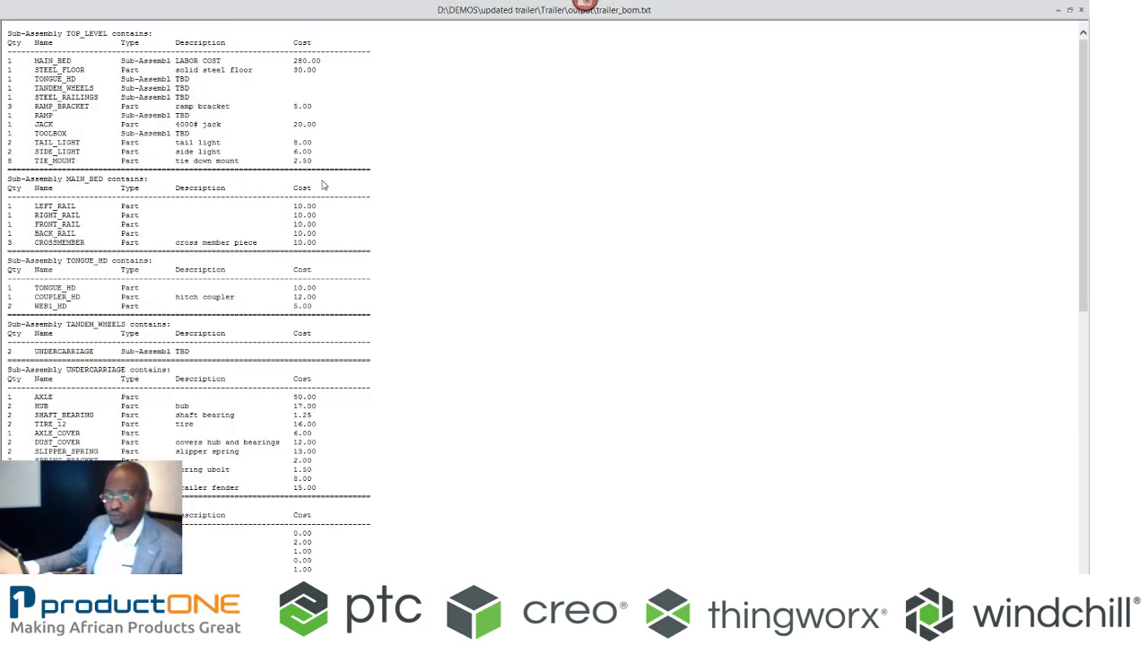
double_click(503, 13)
drag(763, 41, 763, 7)
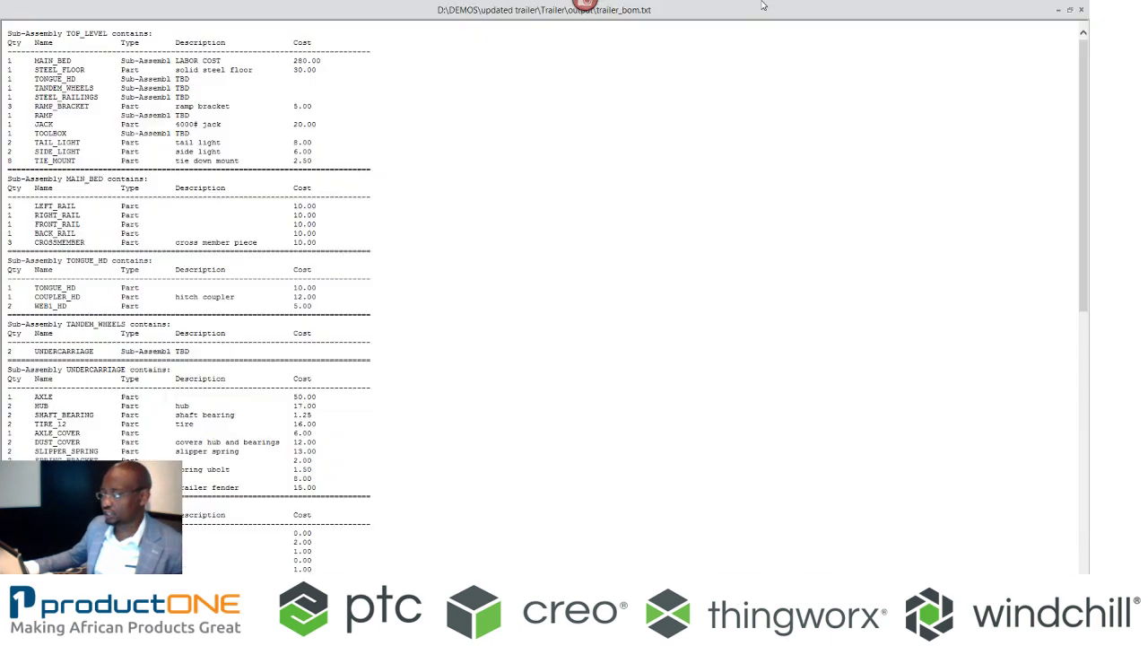
double_click(506, 9)
drag(552, 19, 545, 19)
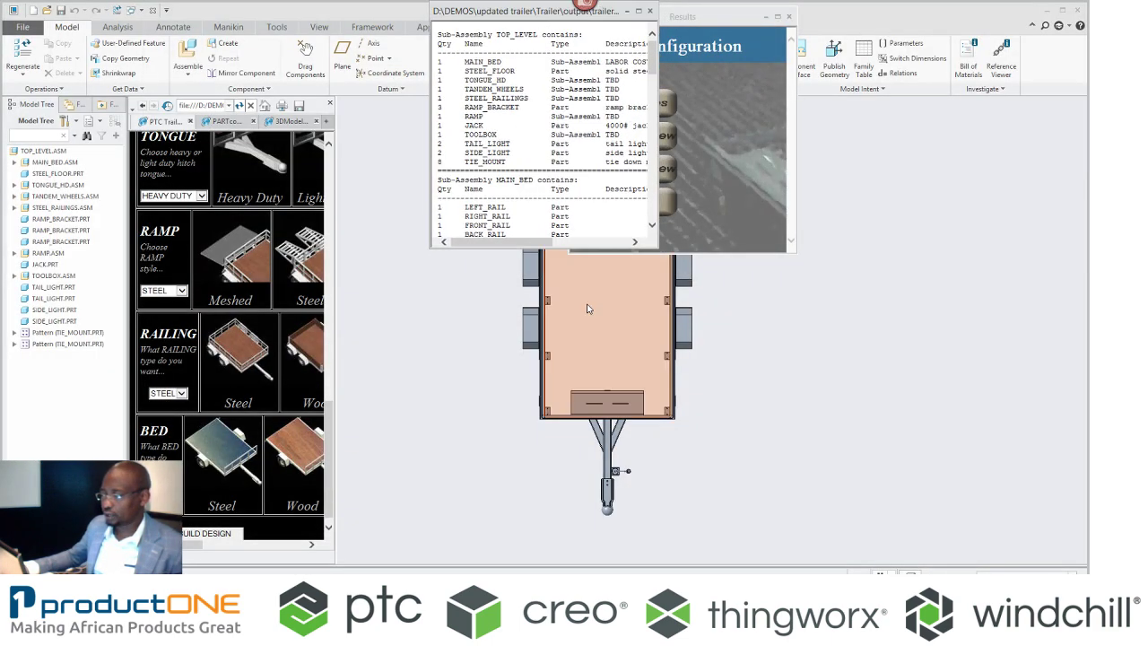
drag(657, 248, 1004, 574)
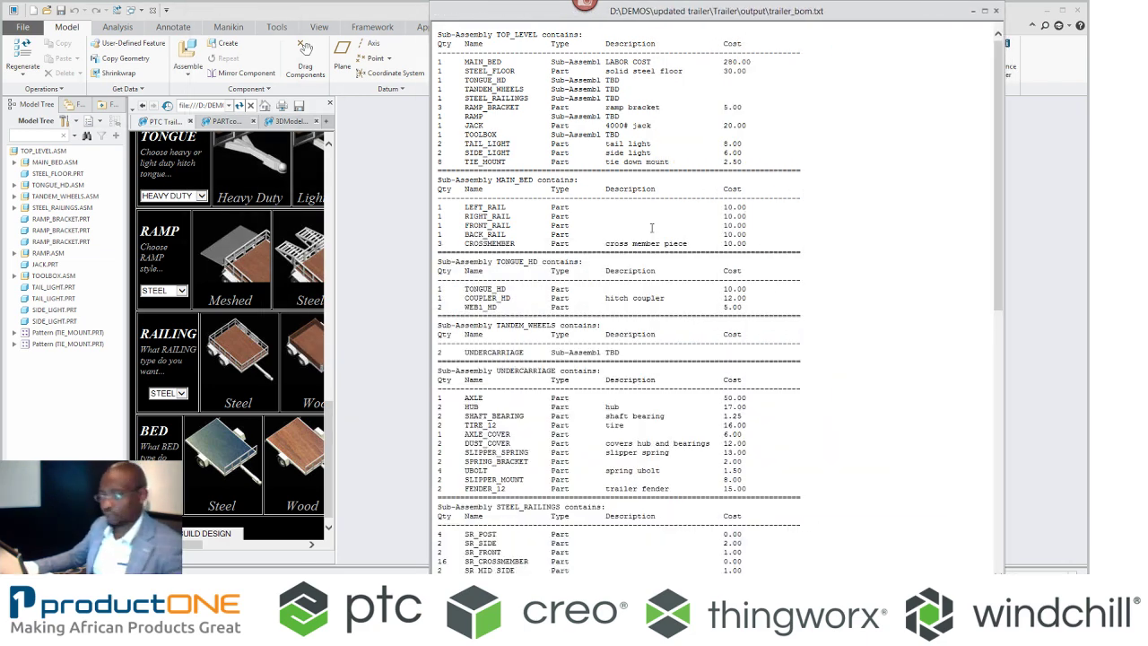
mouse_move(485, 62)
mouse_down()
mouse_move(759, 90)
mouse_move(752, 63)
mouse_up()
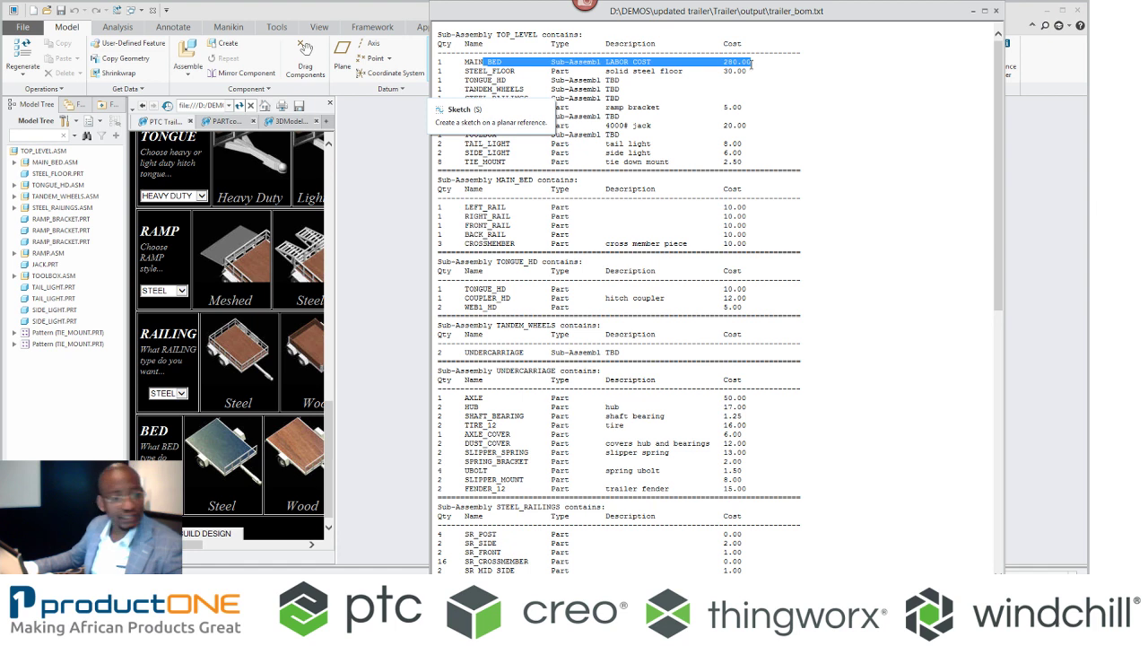
click(775, 122)
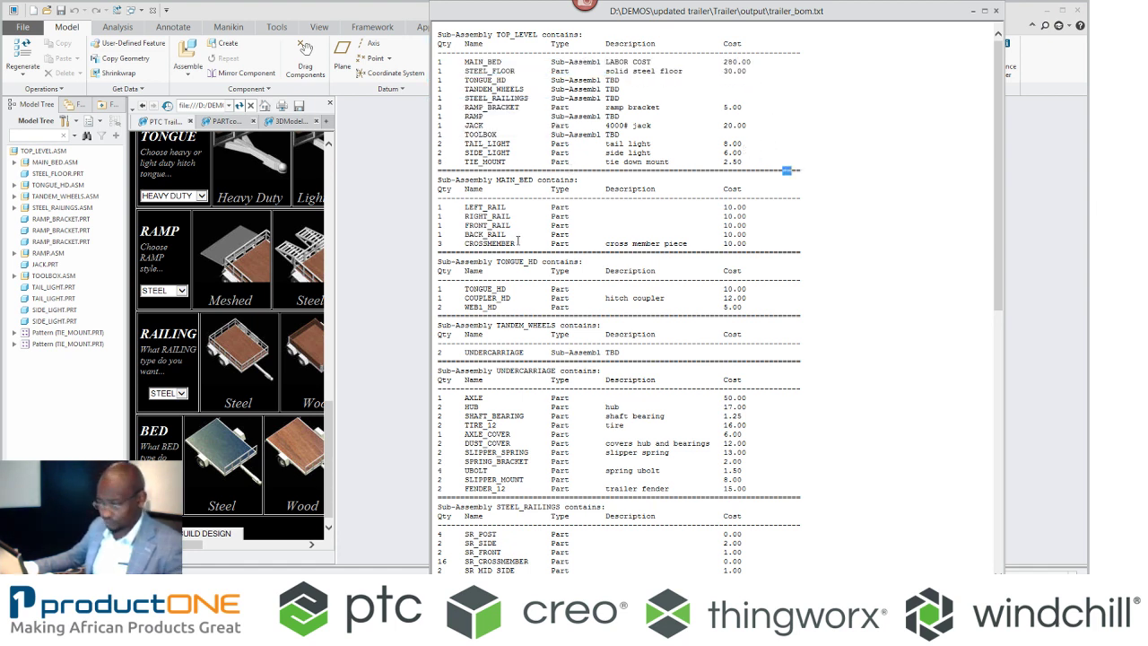
drag(772, 232, 740, 219)
scroll(699, 339, down, 15)
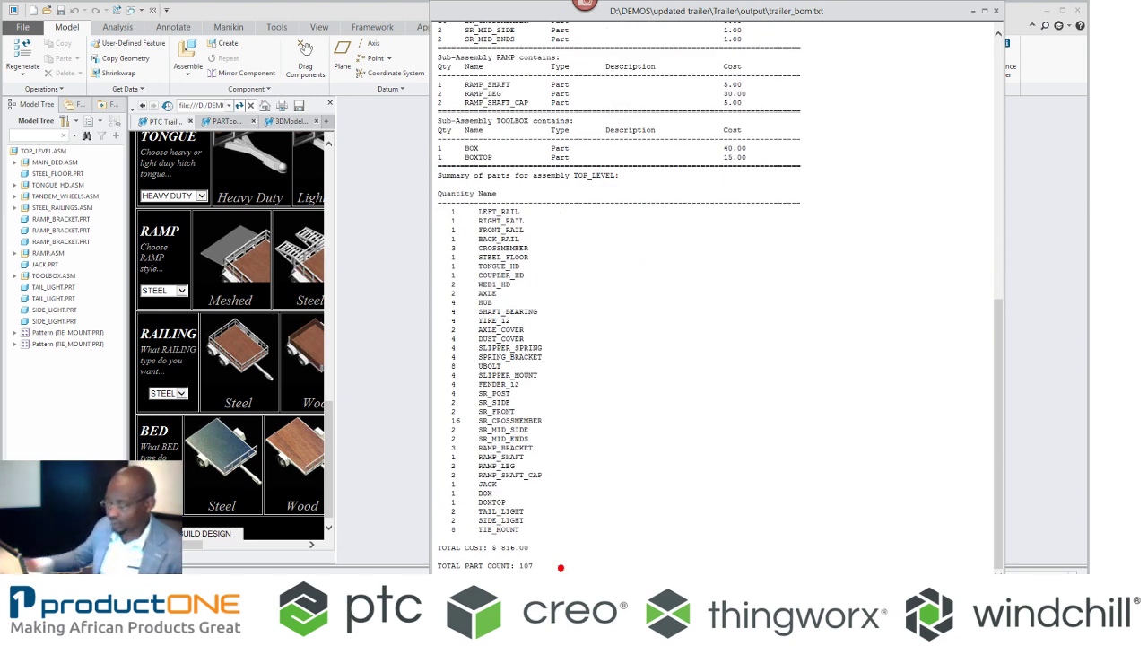
drag(525, 544, 592, 493)
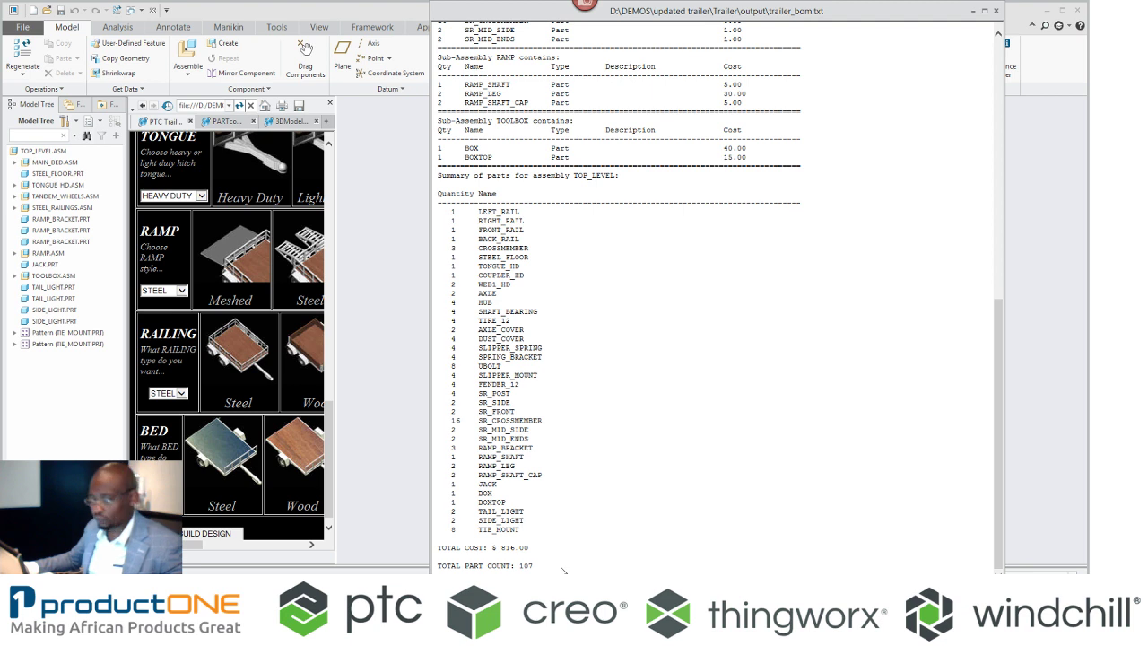
click(996, 10)
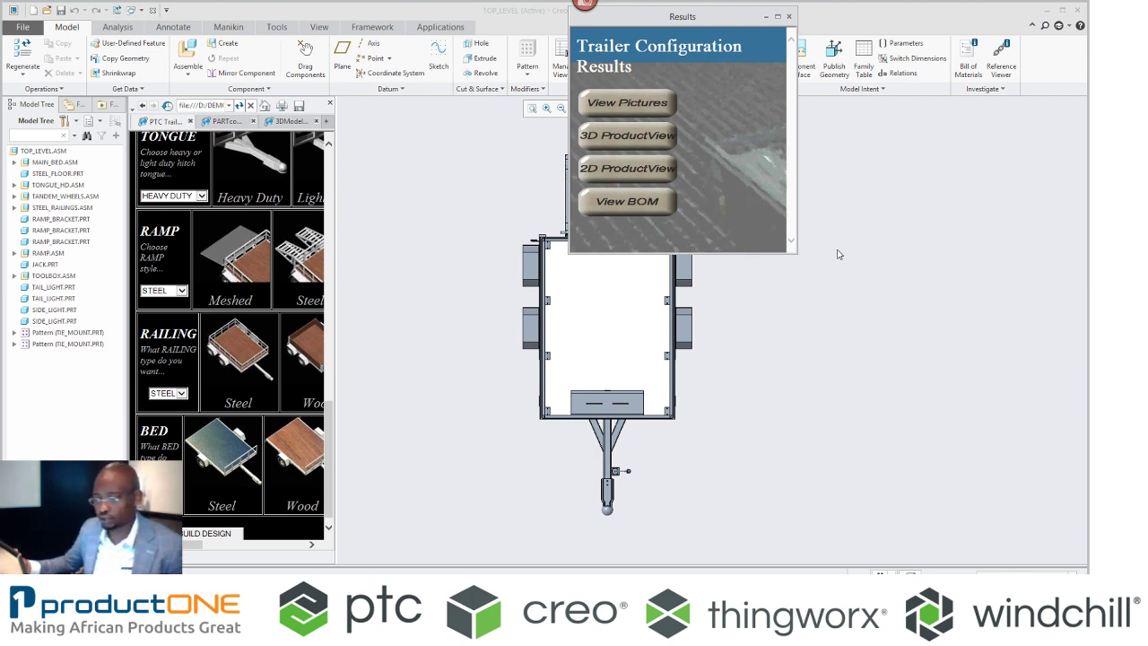
Step: Close the Trailer Configuration Results window and show the TOP_LEVEL trailer in default orientation
click(788, 16)
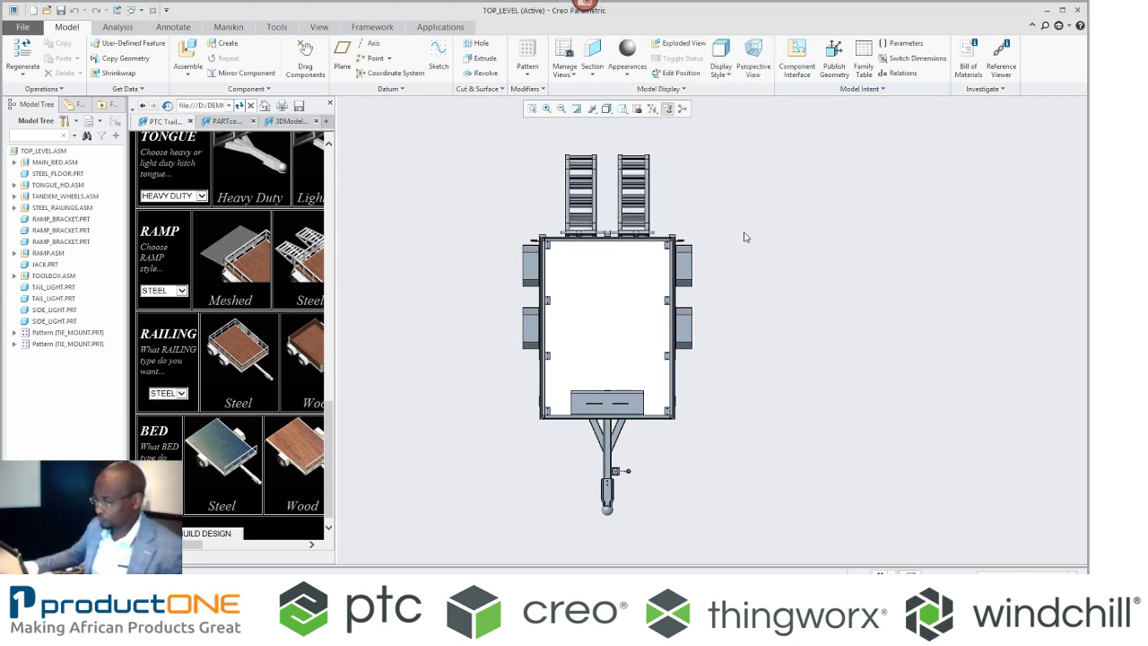
key(ctrl+d)
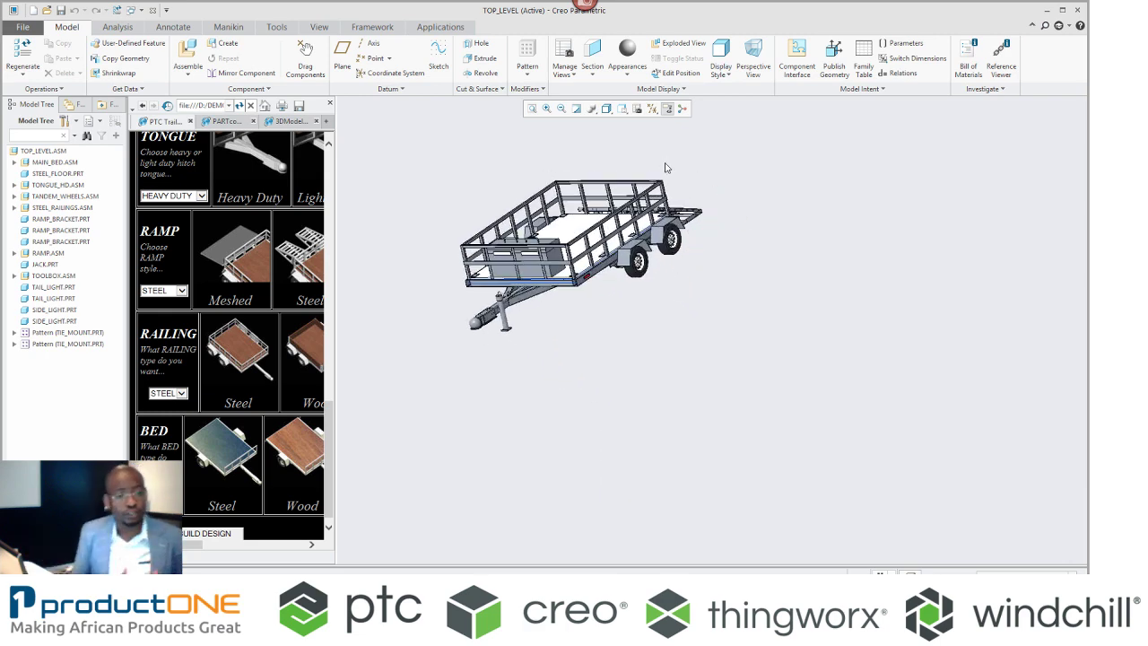